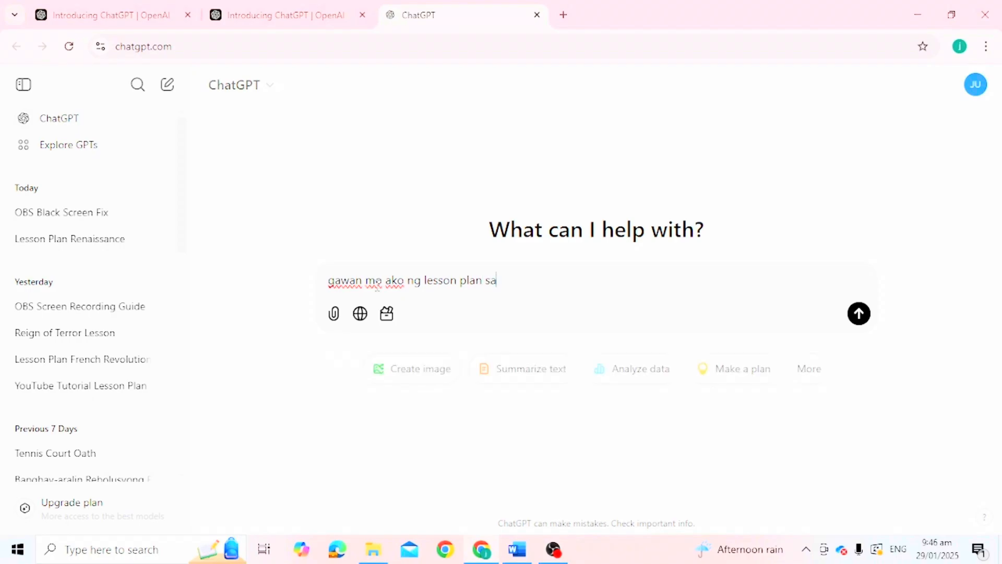
- Paste the "Ang Pag-usbong ng Renaissance" module text into the lesson plan request, send it, and have the answer given in chat
key("ctrl+v")
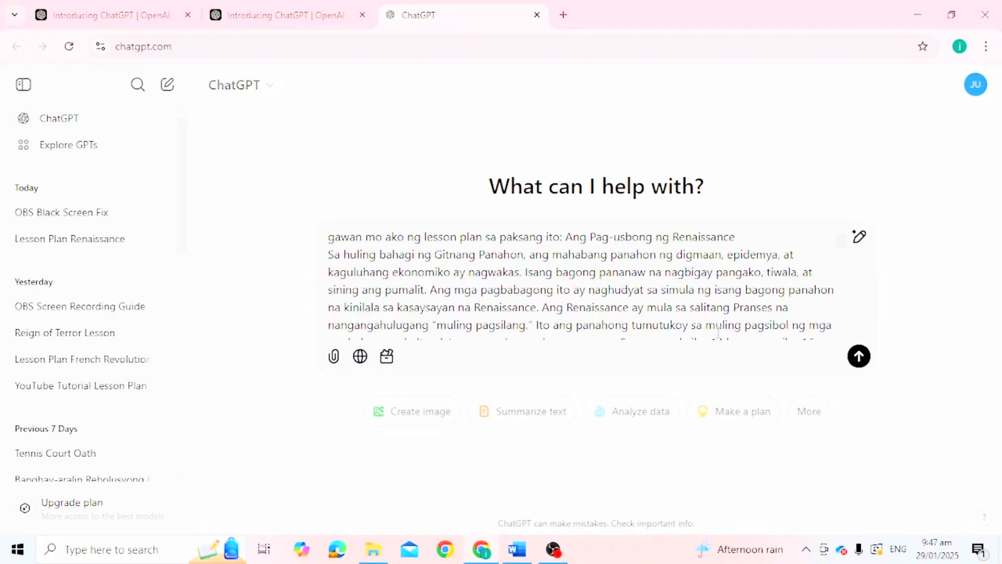
left_click(858, 354)
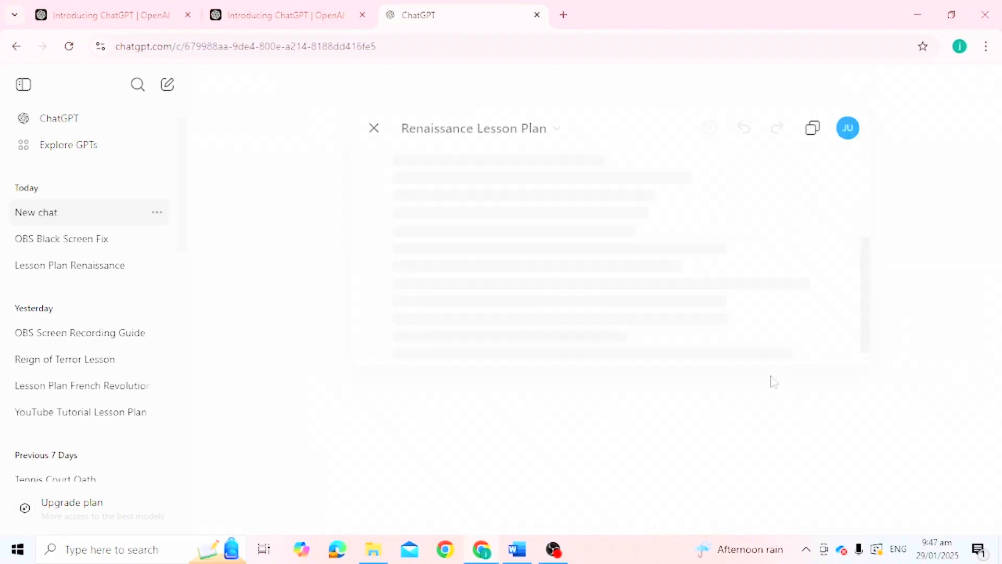
left_click(319, 87)
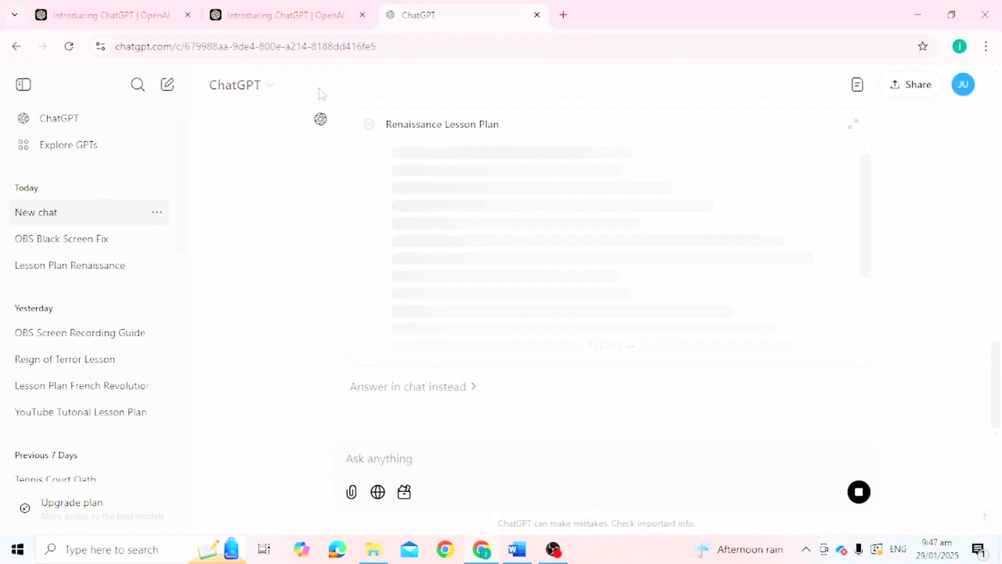
left_click(426, 387)
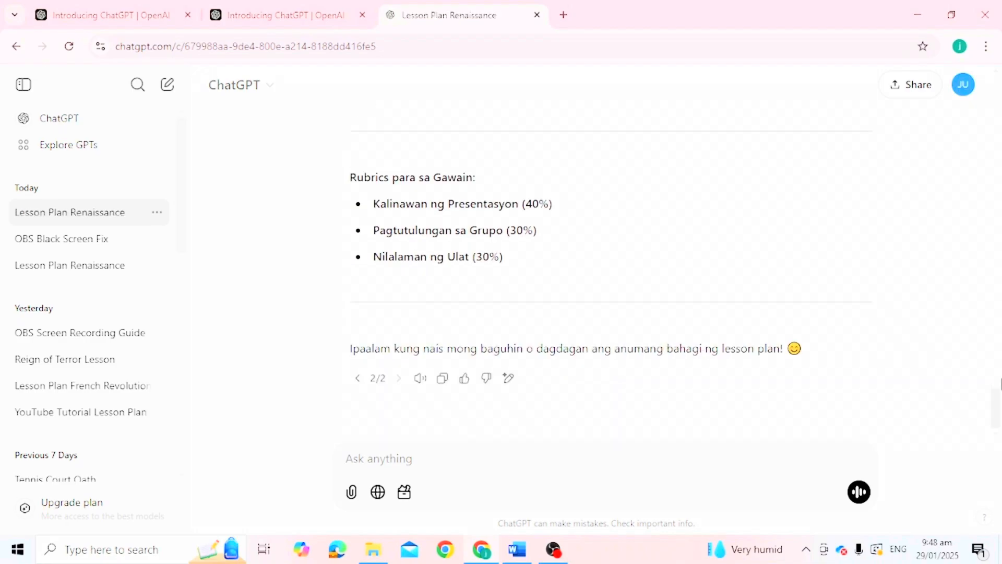
- Copy the generated lesson plan into the blank Document2 in Word and delete its closing remark
left_click(439, 381)
left_click(517, 548)
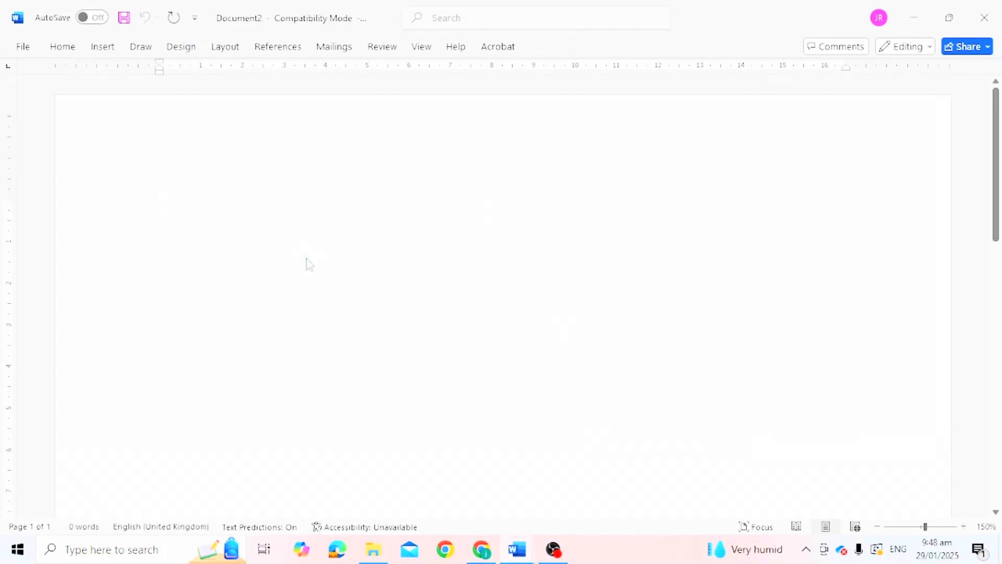
key("ctrl+v")
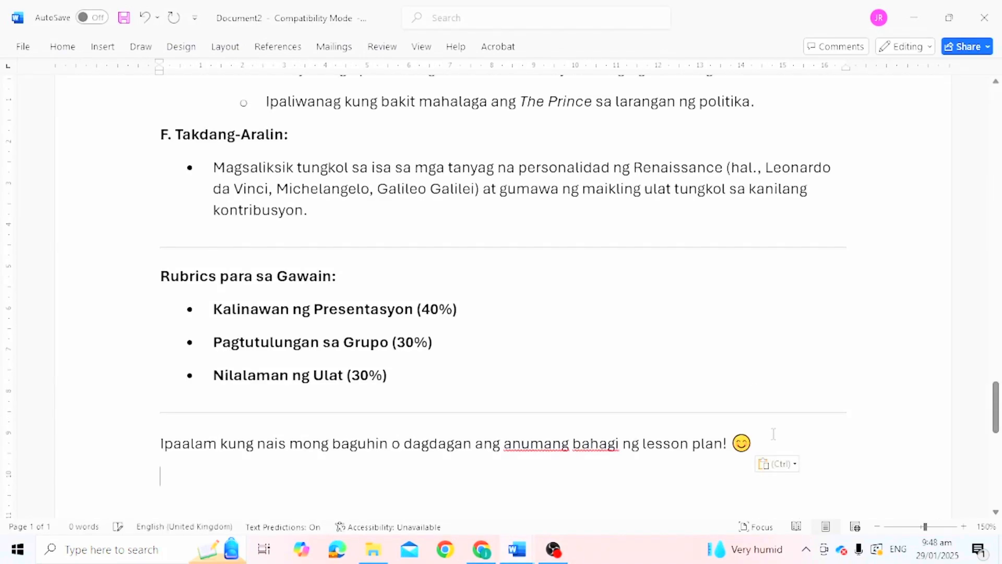
key("shift+Up")
key("BackSpace")
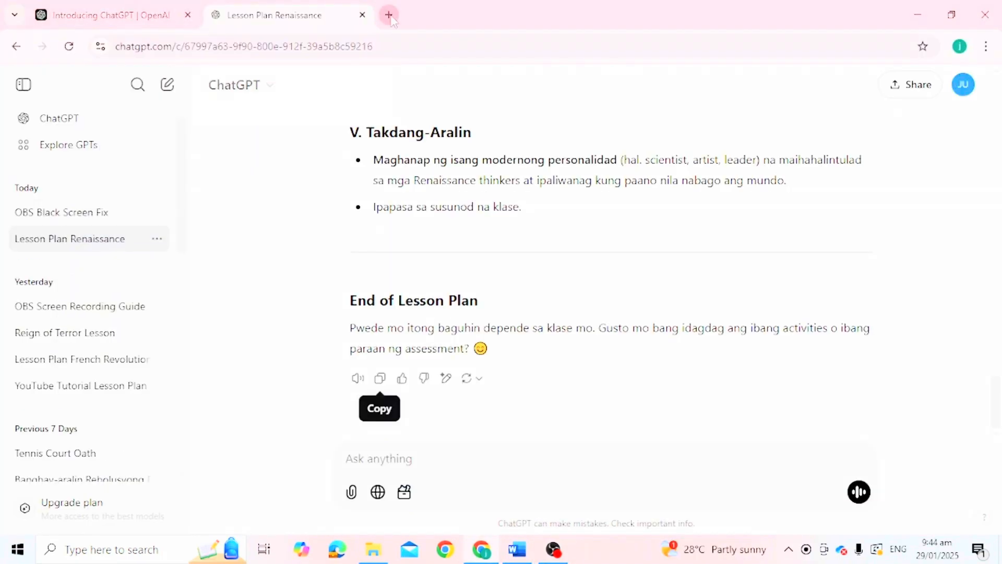
- In a new Chrome tab, search for chatgpt and launch it from the Introducing ChatGPT page, closing the old Lesson Plan Renaissance tab
left_click(389, 15)
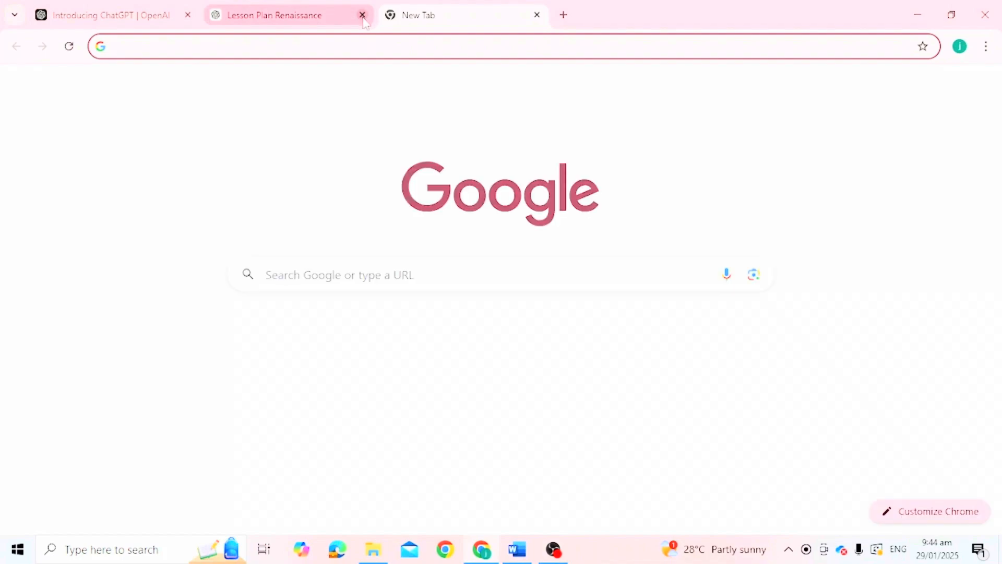
left_click(362, 15)
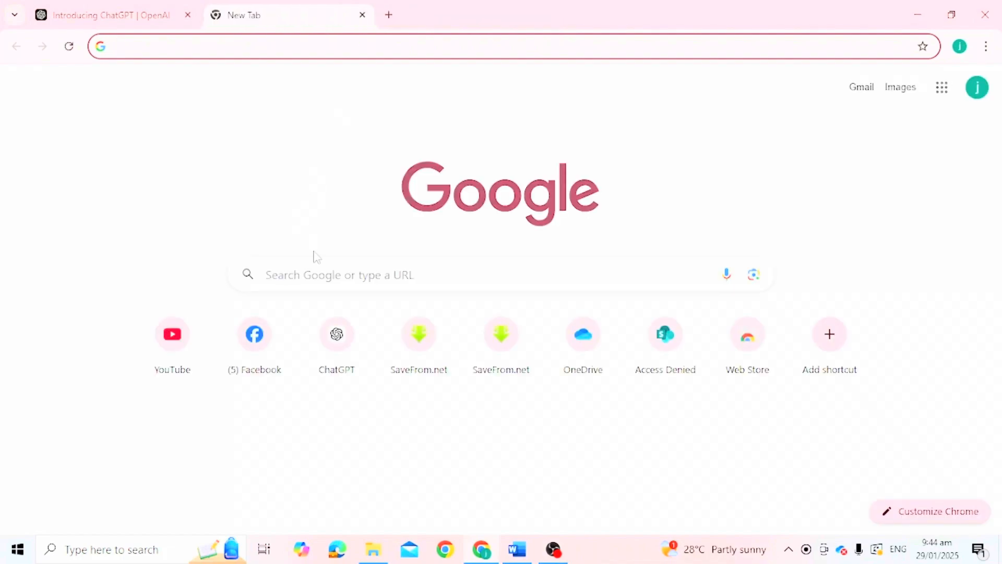
left_click(309, 282)
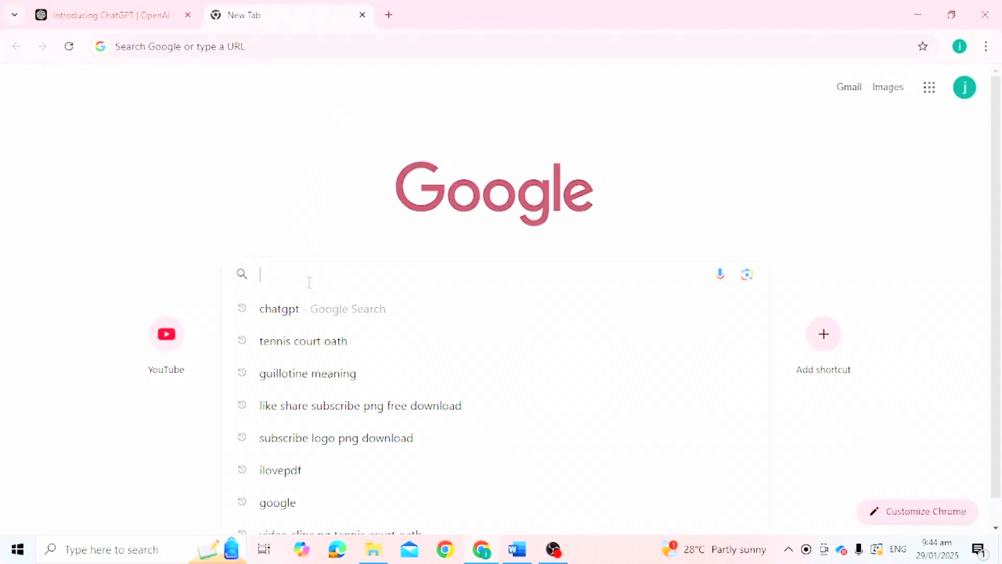
type("CHA")
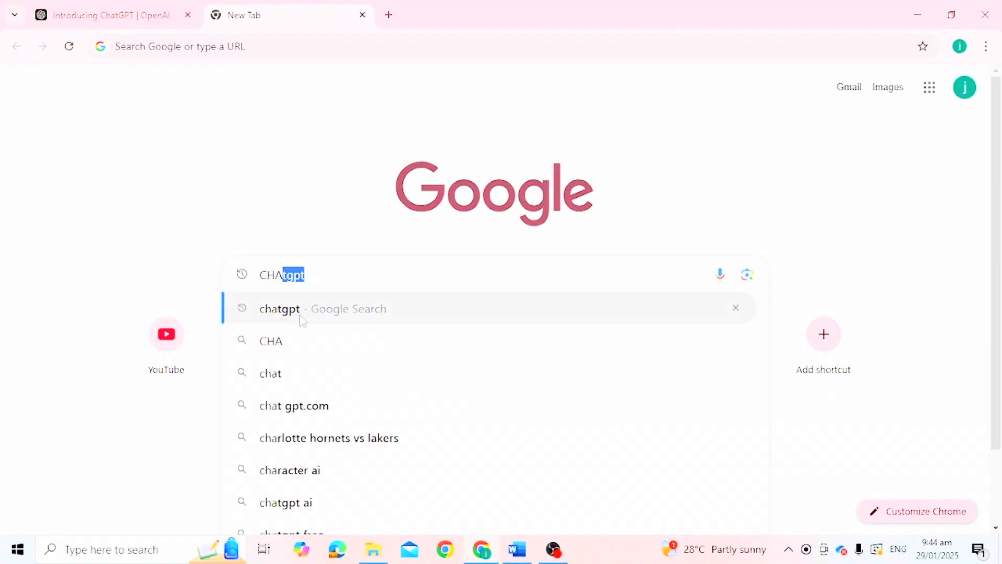
left_click(302, 320)
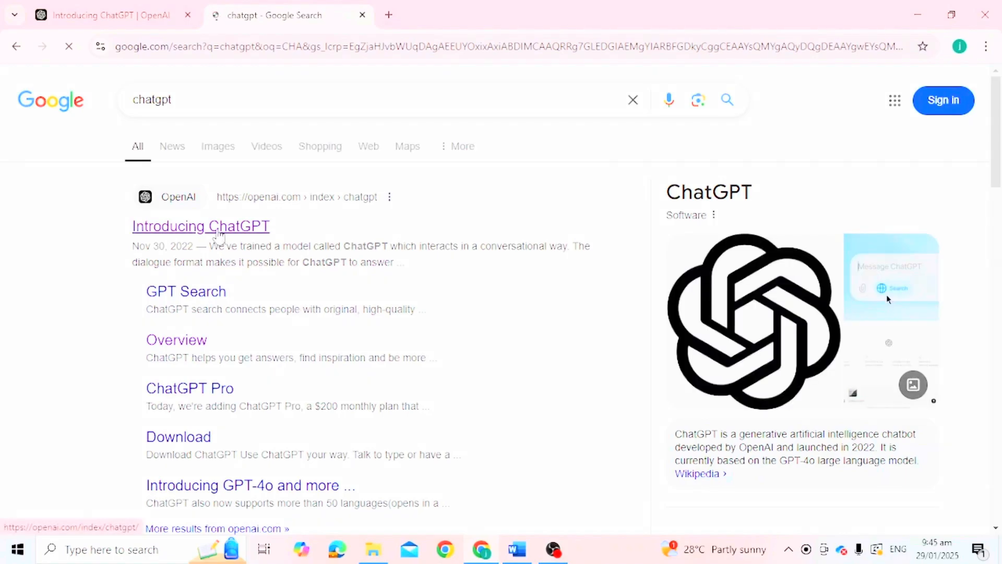
left_click(217, 232)
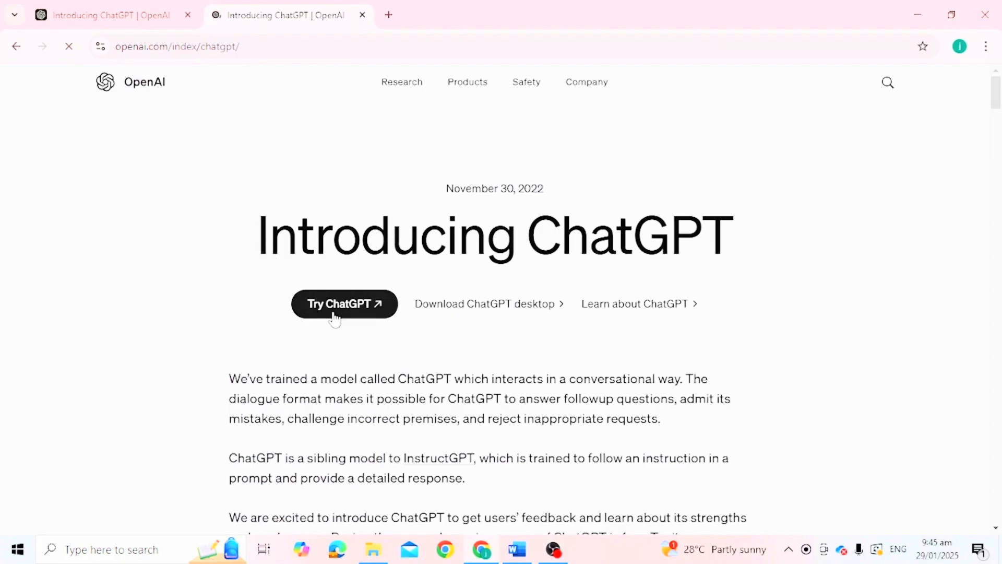
left_click(334, 313)
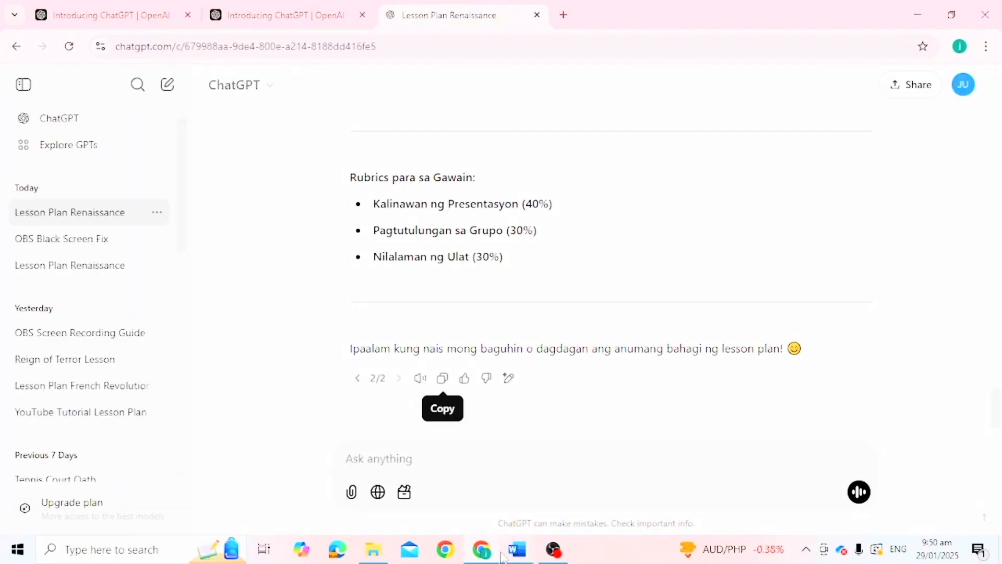
- Switch to the AP8-Q3-W1 module in Word and copy the Learning Competency text from the lesson title table
mouse_move(502, 557)
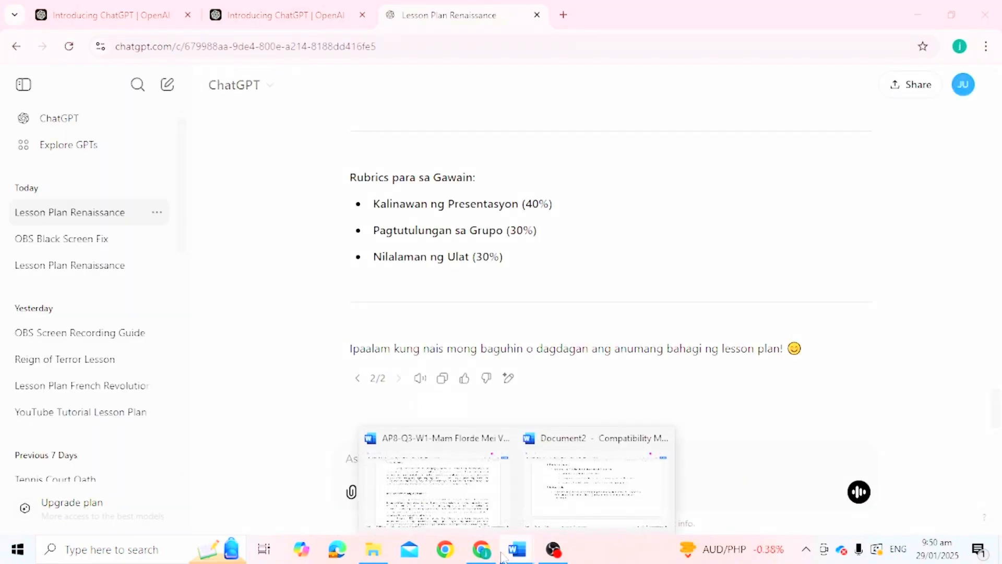
left_click(473, 511)
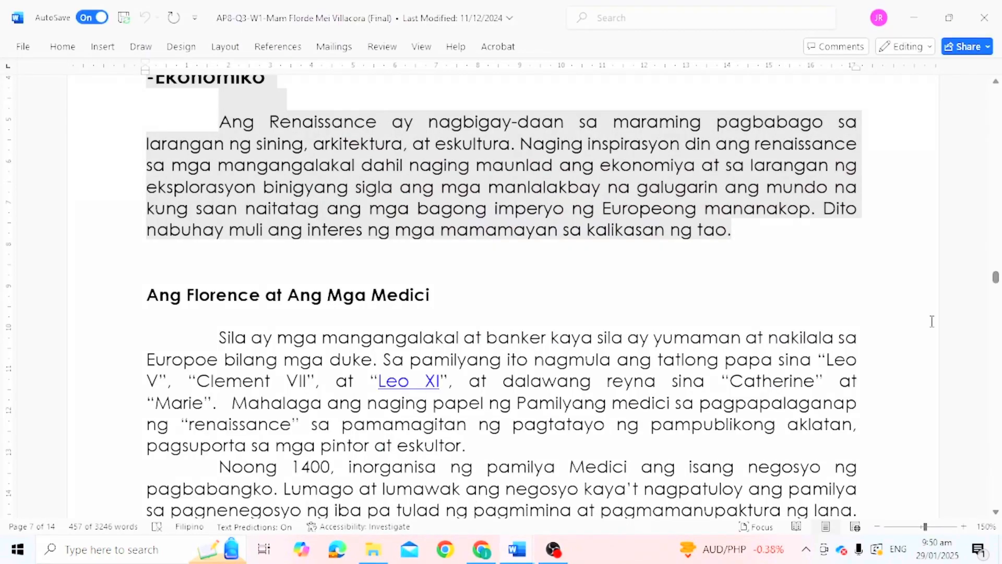
left_click_drag(996, 277, 995, 183)
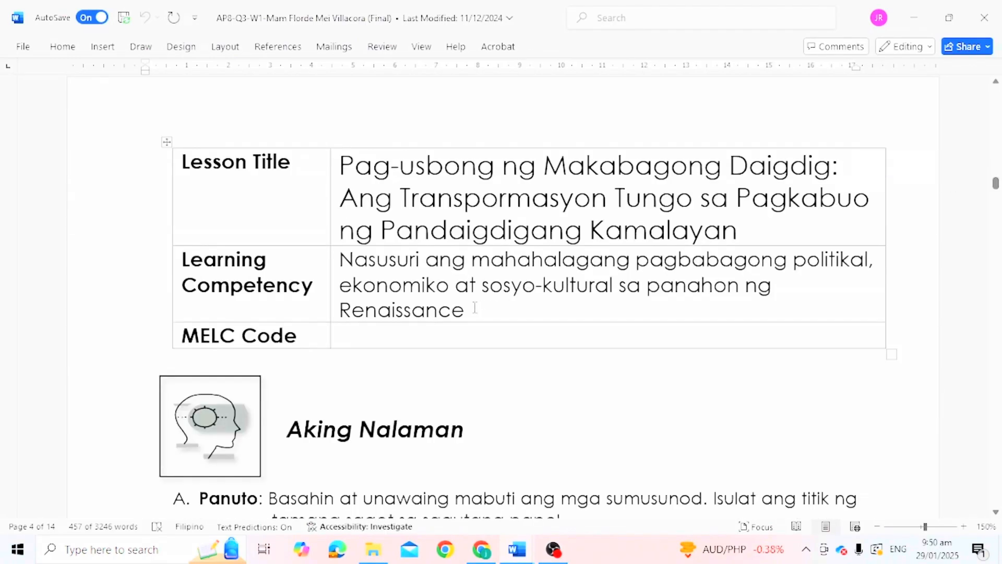
left_click_drag(475, 307, 357, 265)
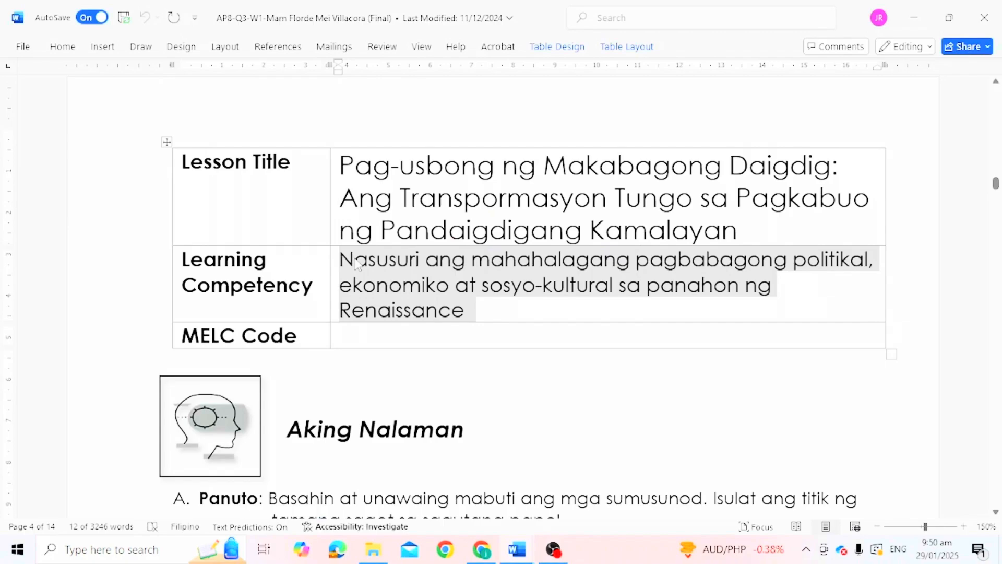
- Back in the ChatGPT conversation, write "paki lagay ang melc na ito:" followed by the copied learning competency
left_click(474, 557)
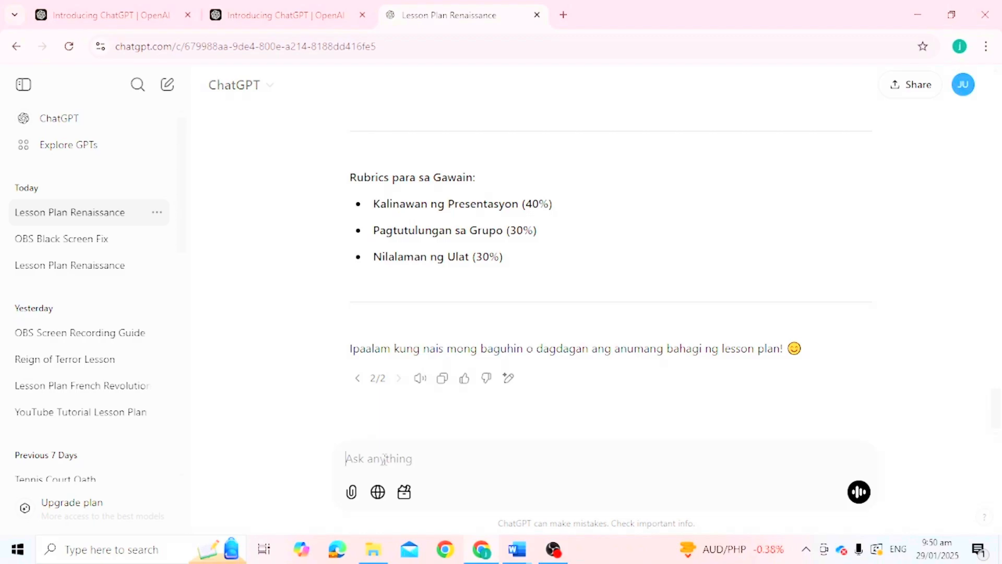
type("paki lagay ang melc")
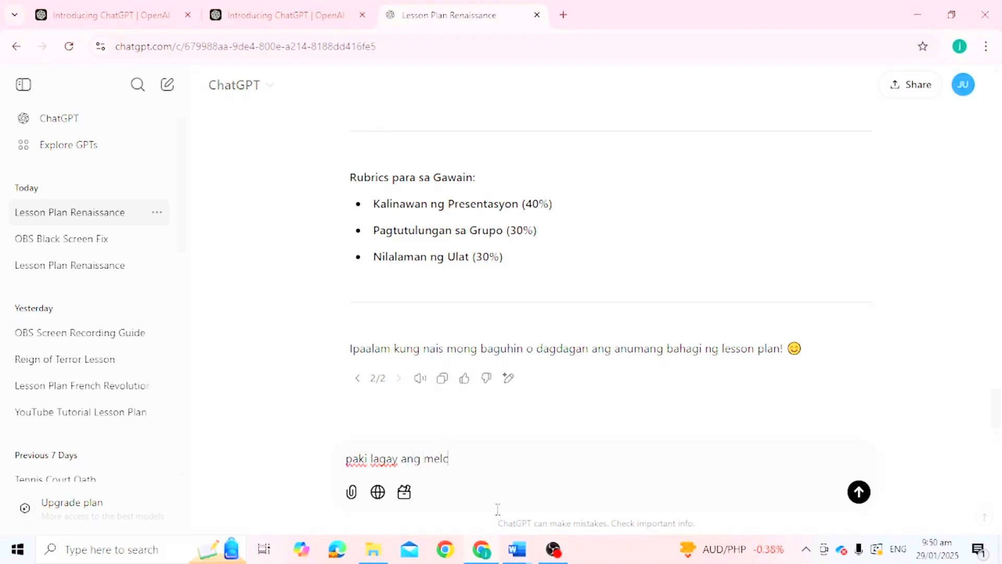
type("na ito:")
key("ctrl+v")
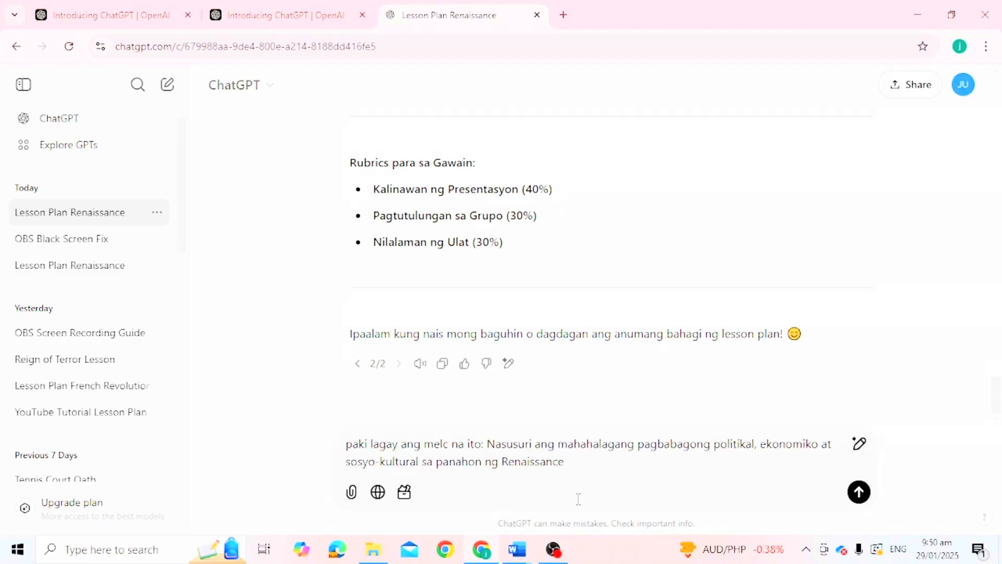
- Insert "at gawin narin itong 4A's approach" before the colon in the prompt and send the request
left_click(483, 445)
type("at gawin narin itong ")
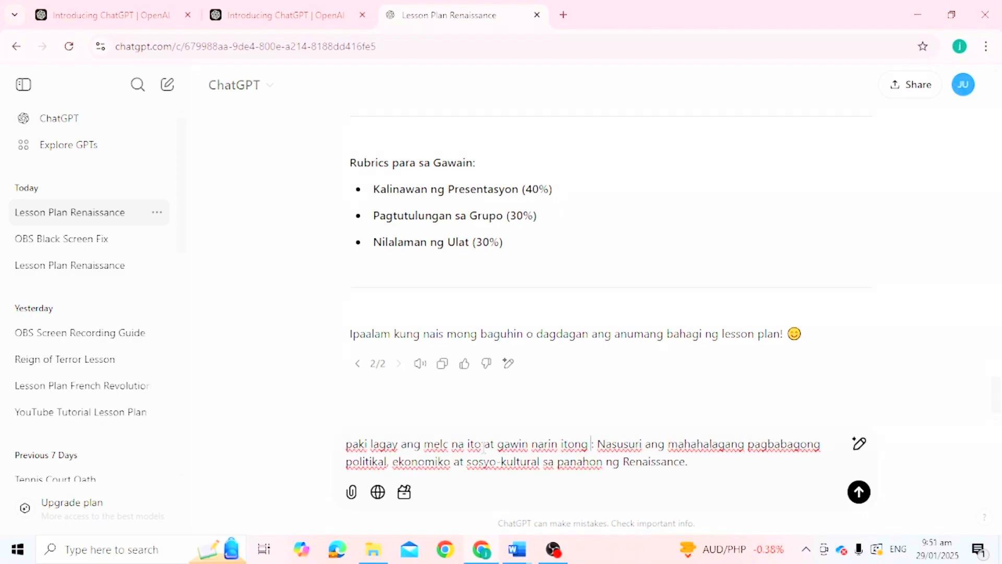
type("4a")
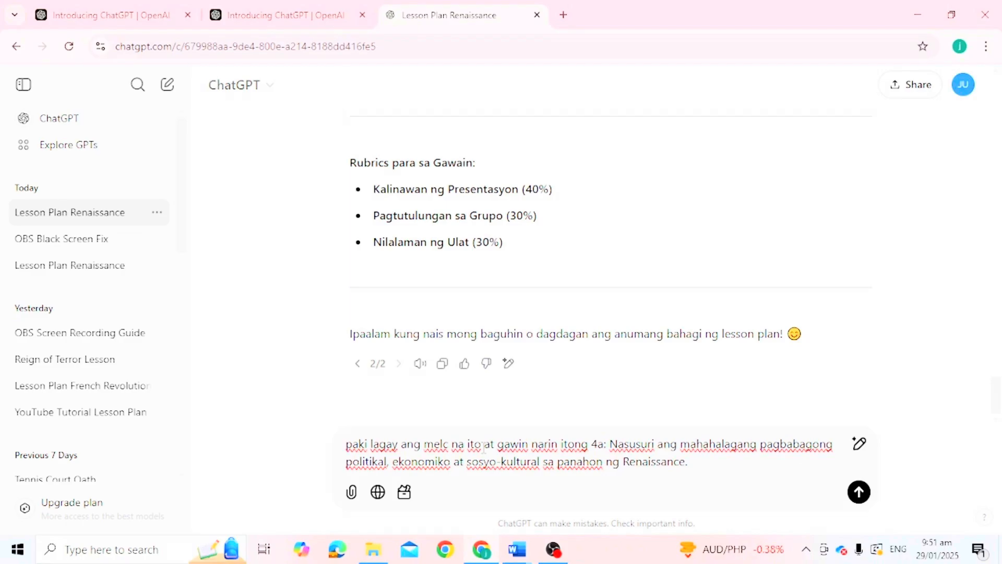
key("BackSpace")
type("A")
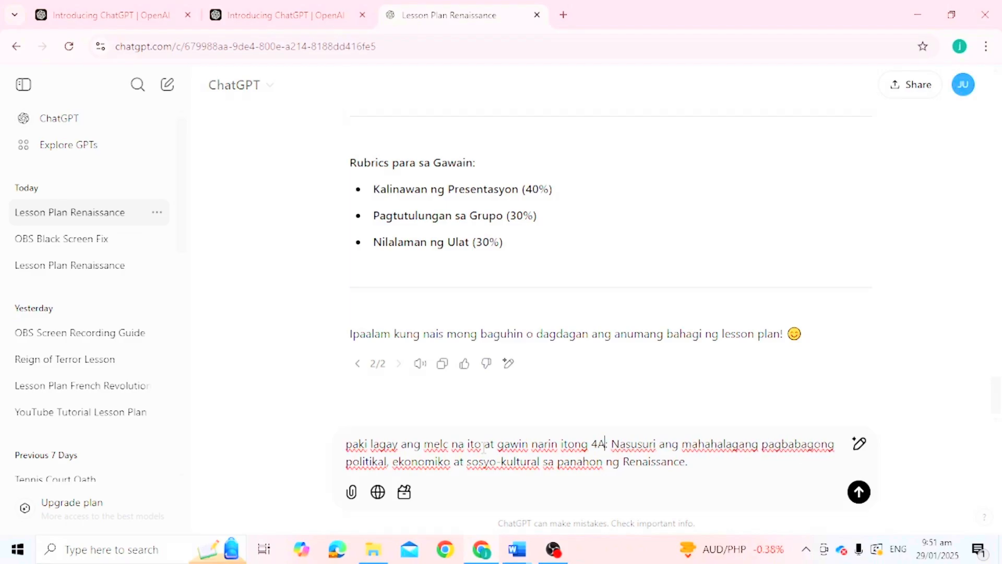
type("\"")
key("BackSpace")
type("'")
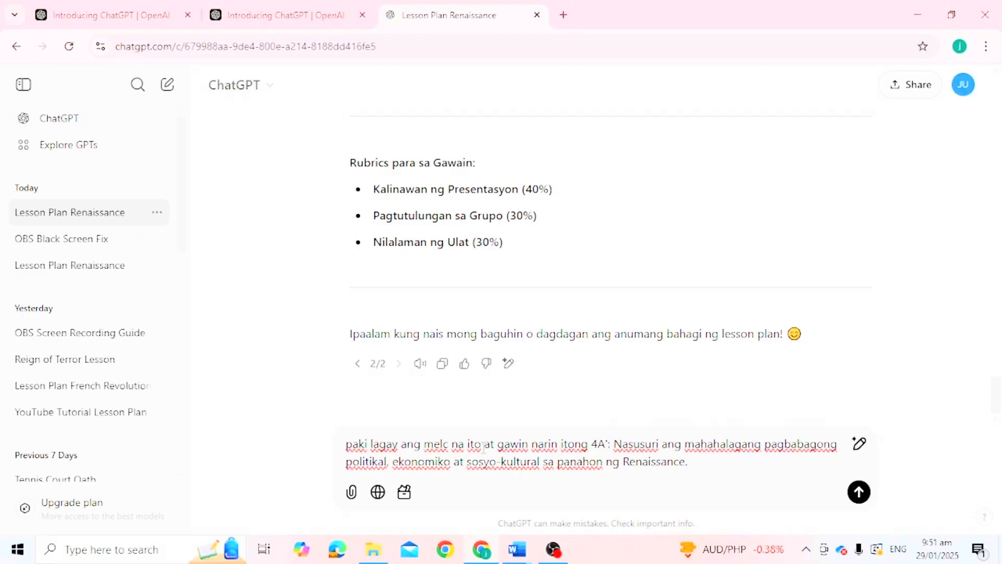
type("s a")
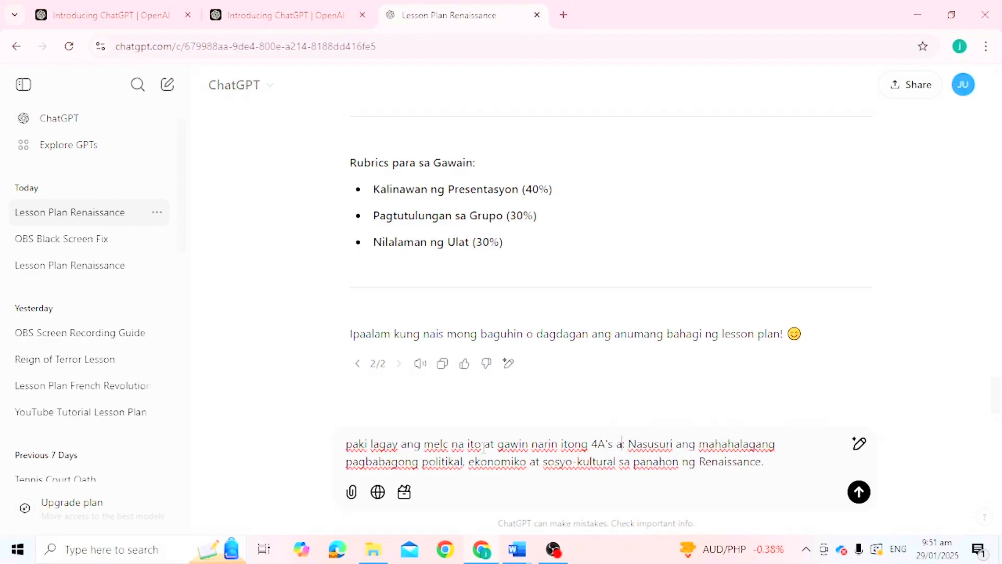
type("pproach")
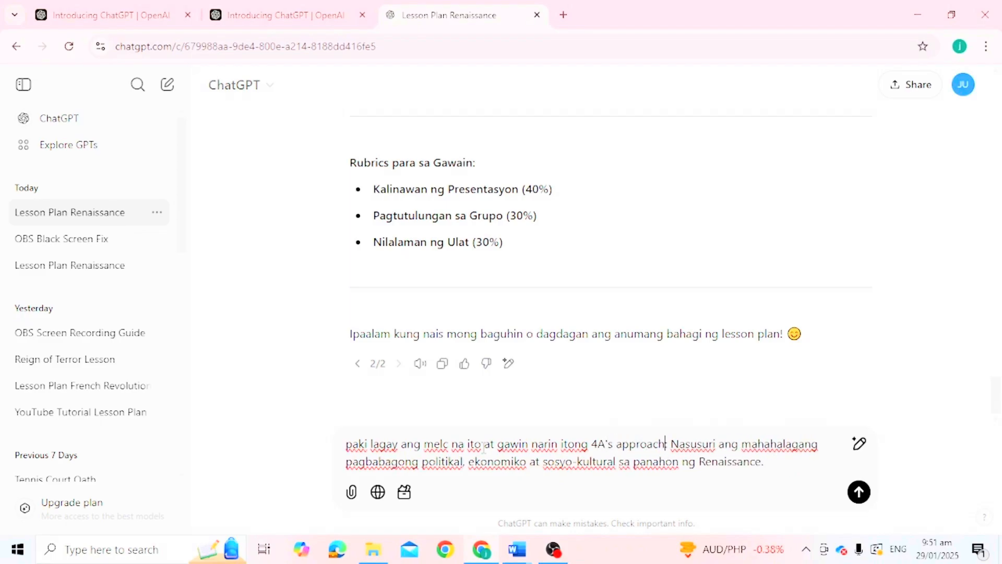
left_click(860, 493)
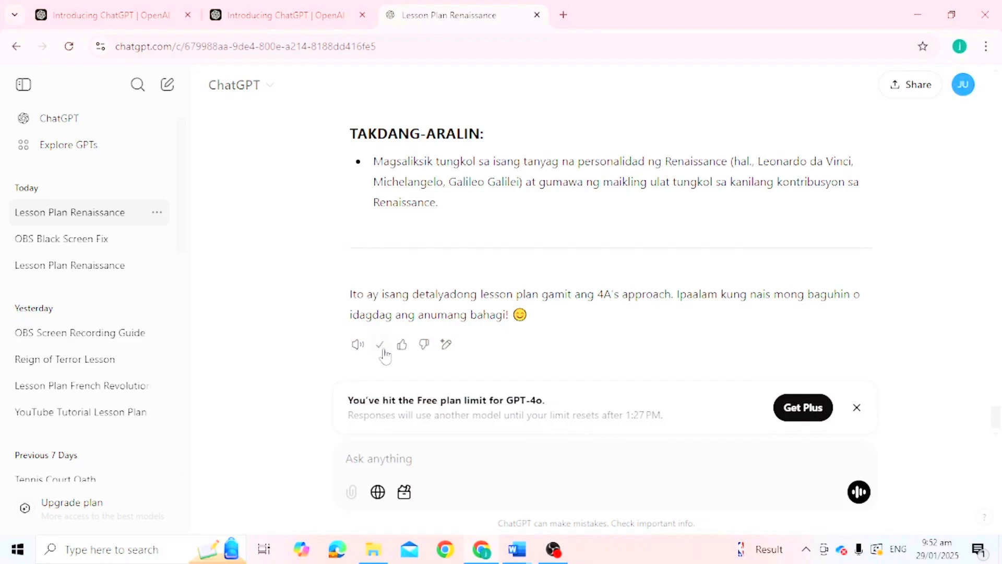
- Replace all of Document2's content in Word with the copied 4A's lesson plan and delete its closing remark
mouse_move(516, 549)
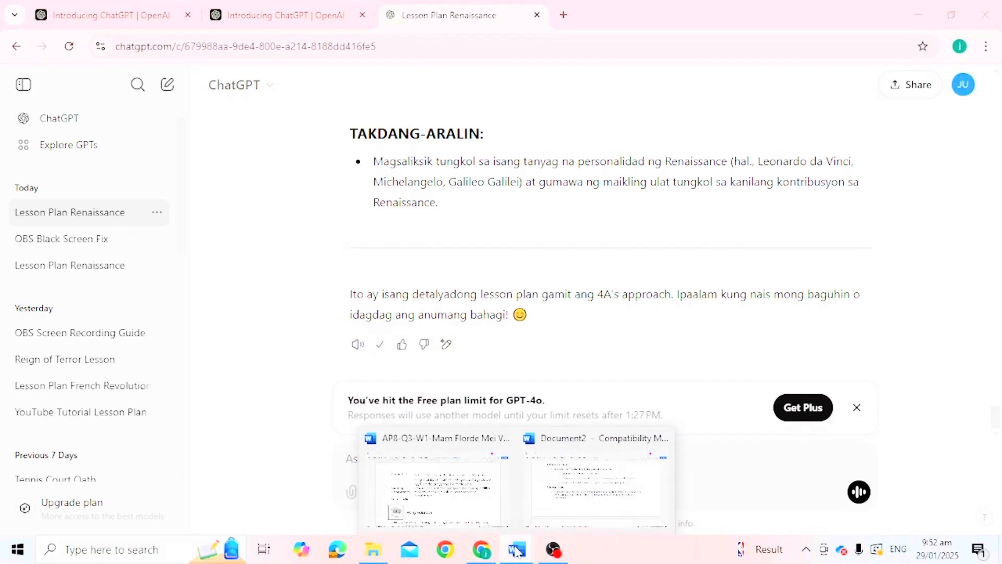
left_click(574, 506)
left_click(461, 323)
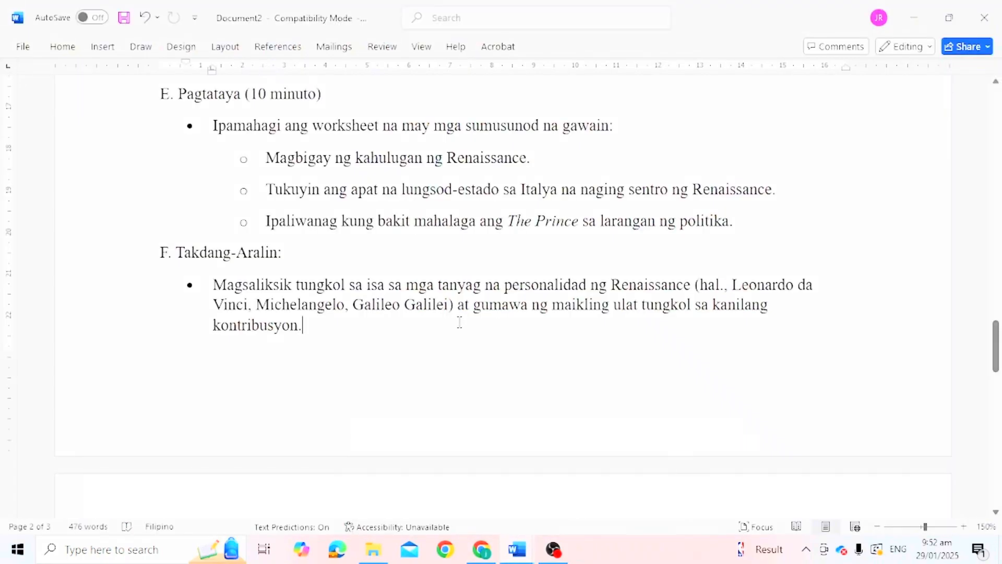
key("ctrl+a")
key("ctrl+v")
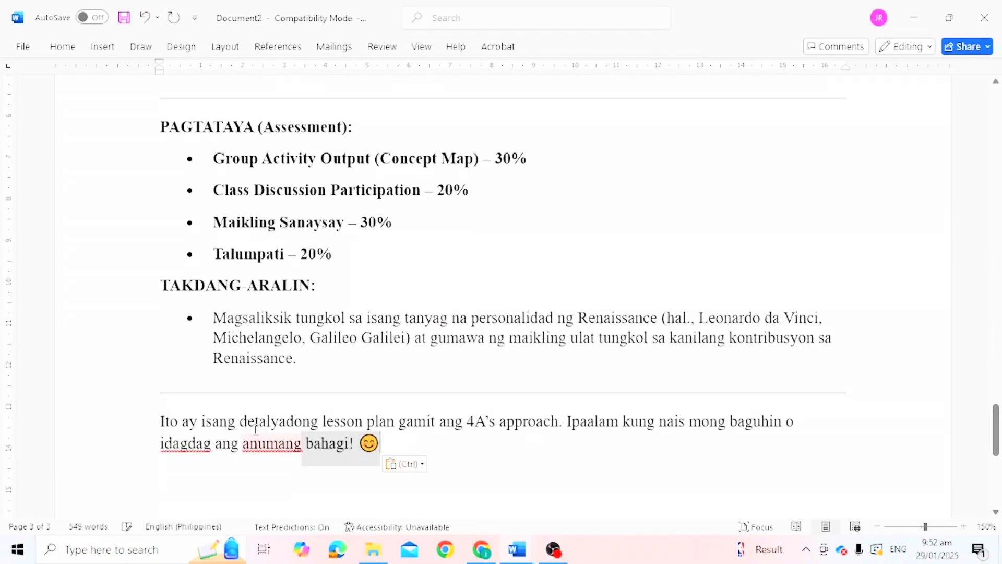
double_click(103, 398)
key("Delete")
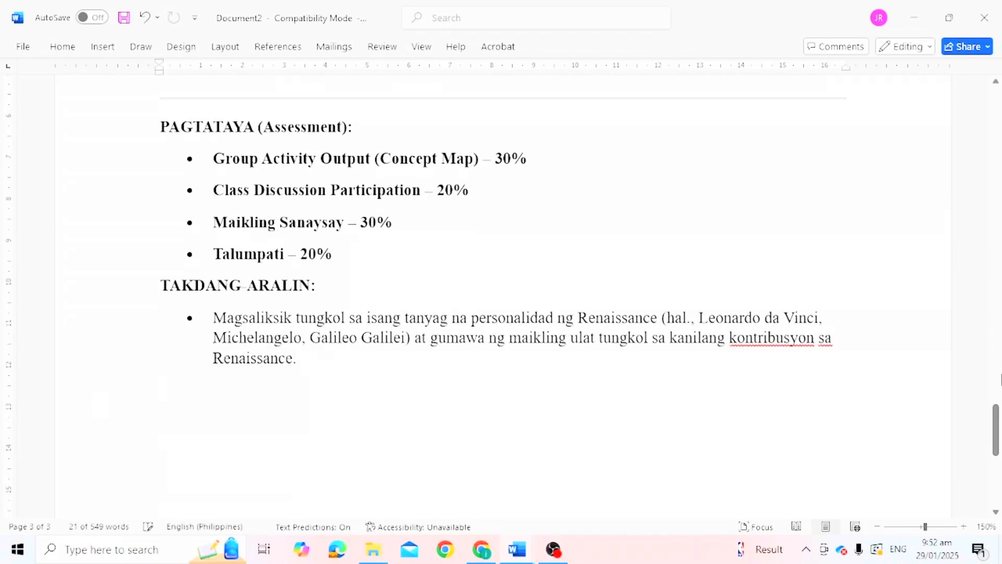
- Apply the Times New Roman font to the entire lesson plan
left_click_drag(996, 422, 988, 19)
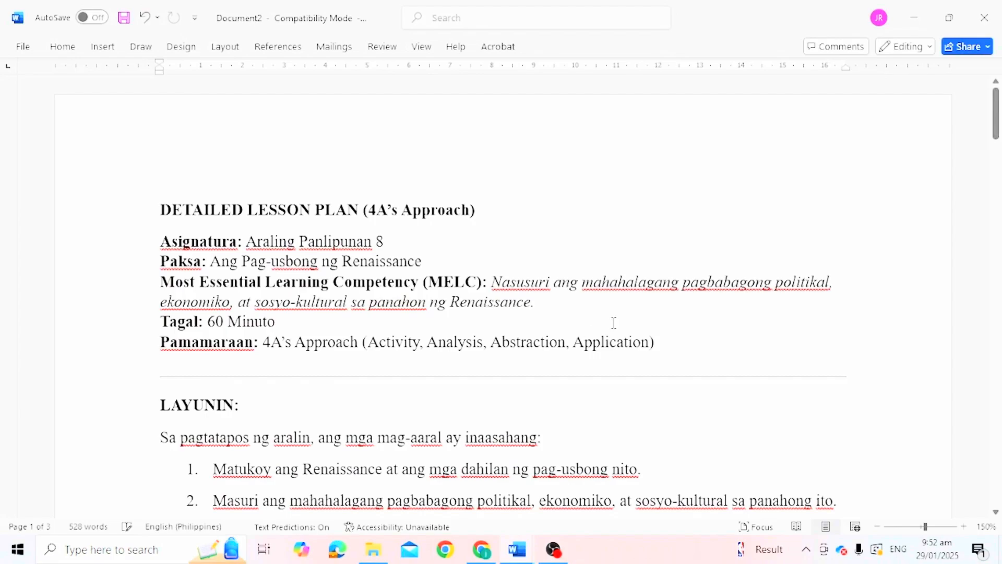
key("ctrl+a")
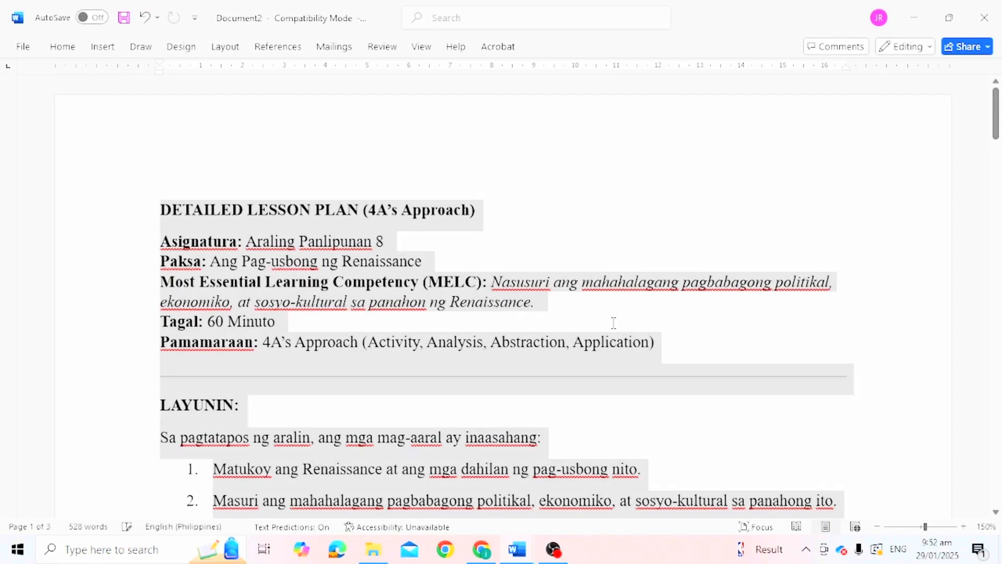
left_click(61, 50)
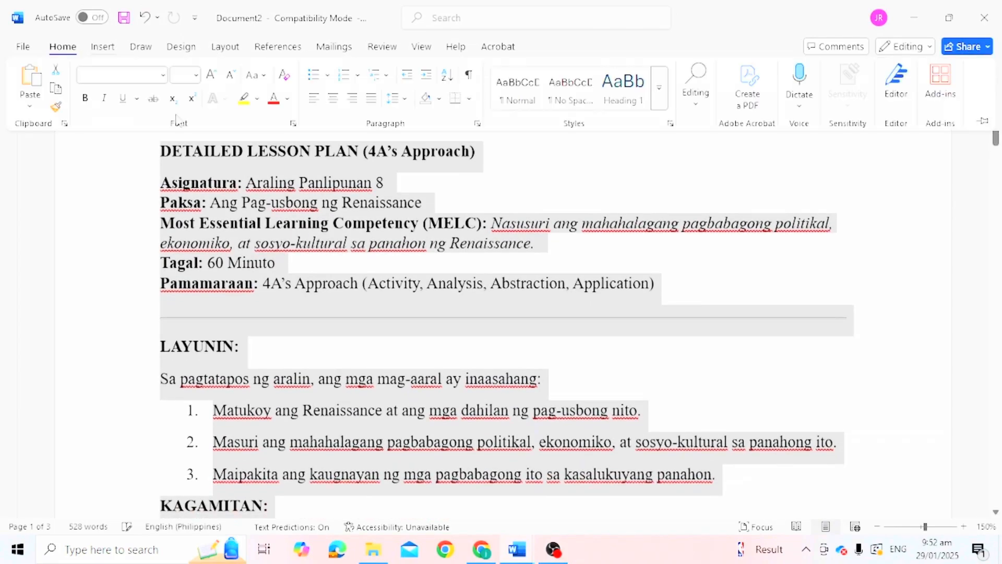
left_click(143, 73)
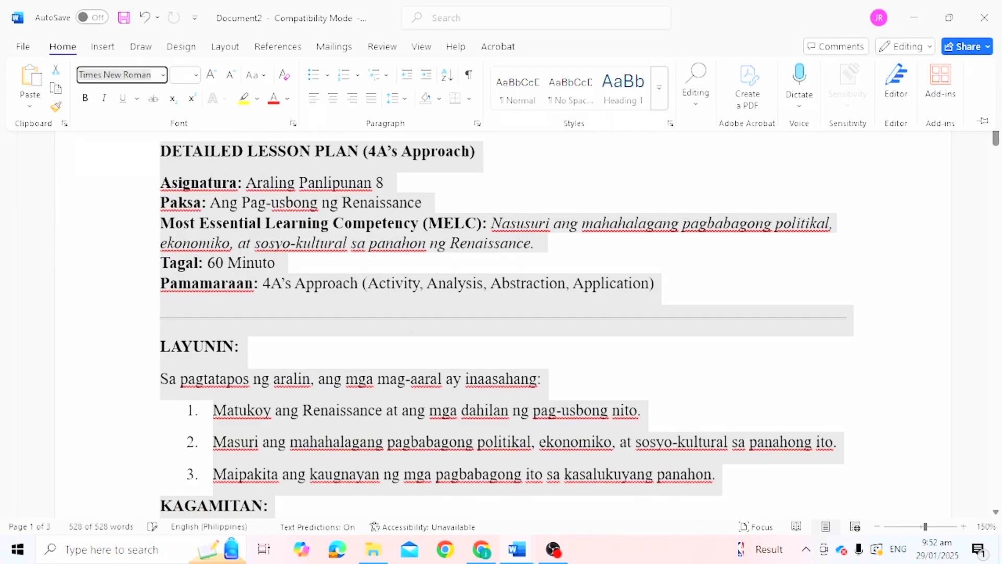
key("BackSpace")
left_click(186, 76)
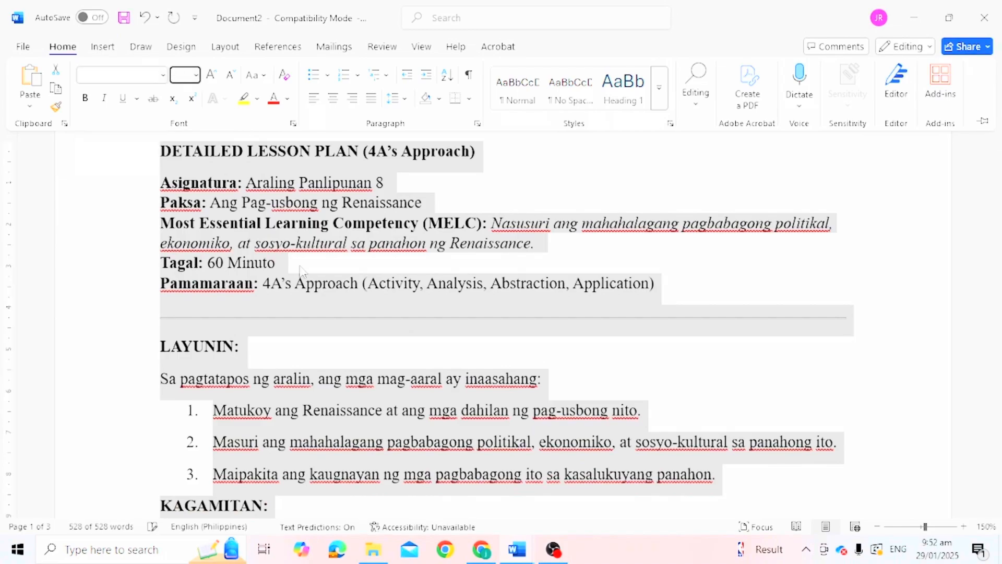
- Set the proofing language of the selected lesson plan text to Filipino
left_click(219, 526)
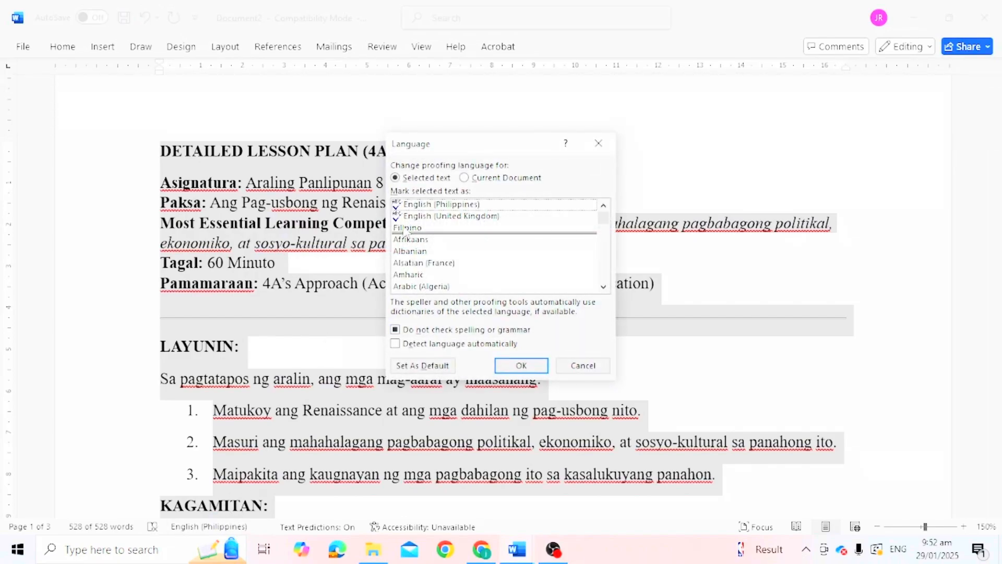
left_click(406, 229)
left_click(529, 365)
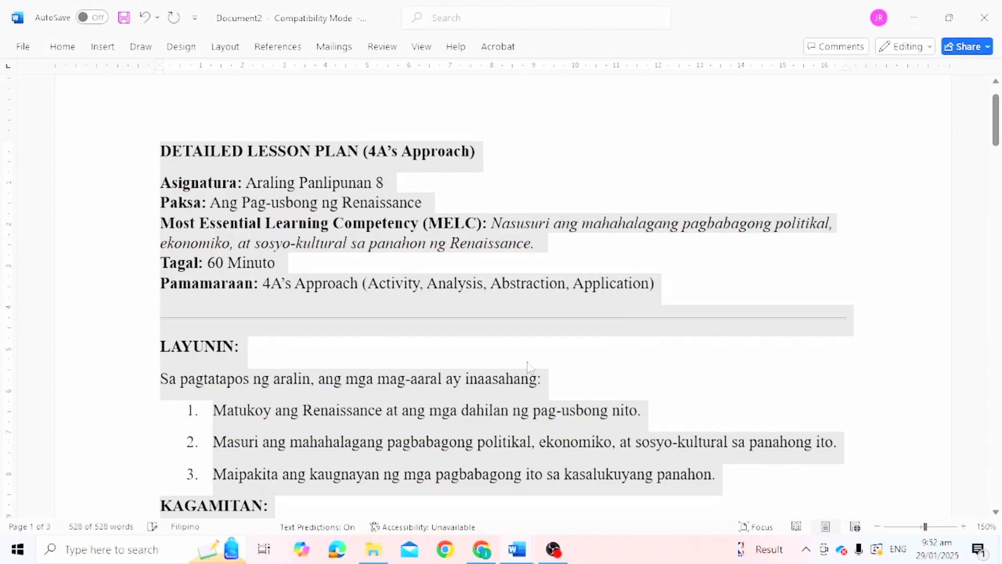
- Review the lesson plan's objectives, materials and teaching steps through the three group topics of the Picture Analysis activity
left_click_drag(996, 133, 999, 160)
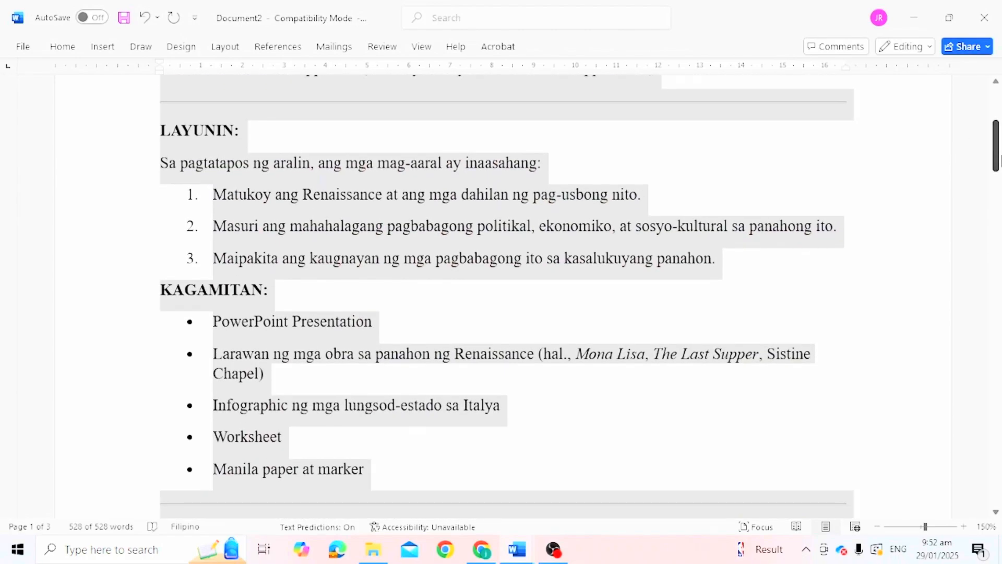
left_click(310, 227)
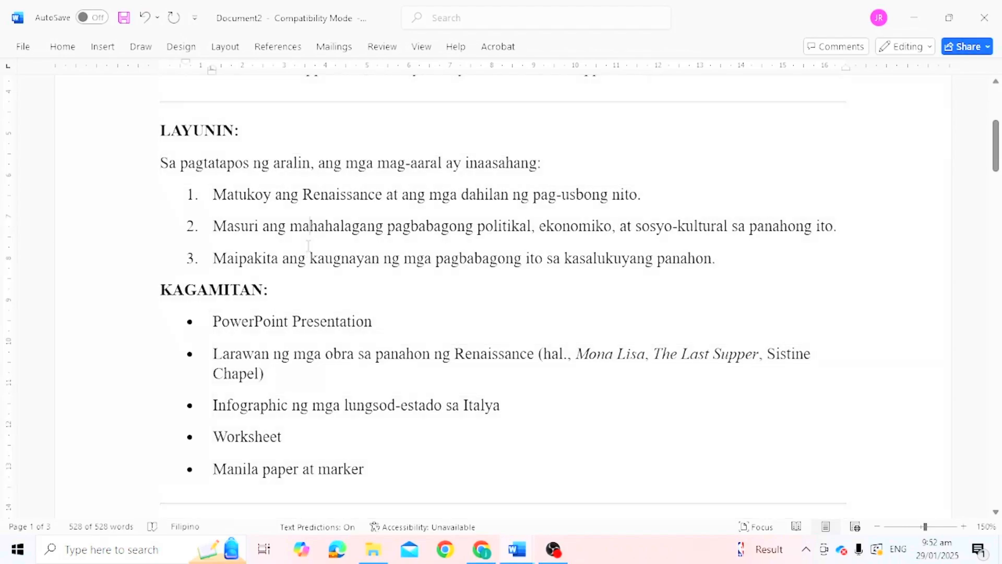
left_click_drag(219, 148, 738, 259)
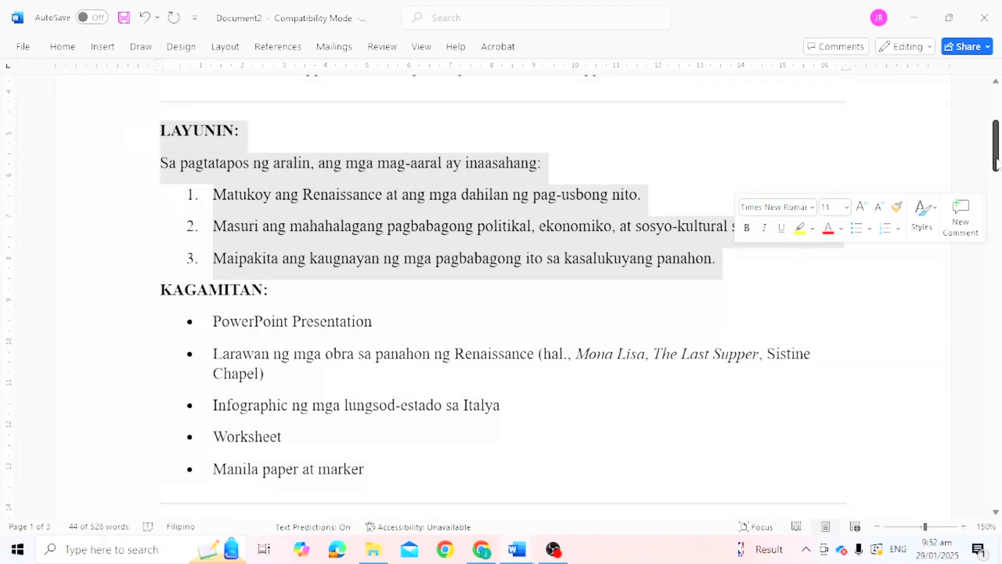
left_click_drag(996, 146, 997, 158)
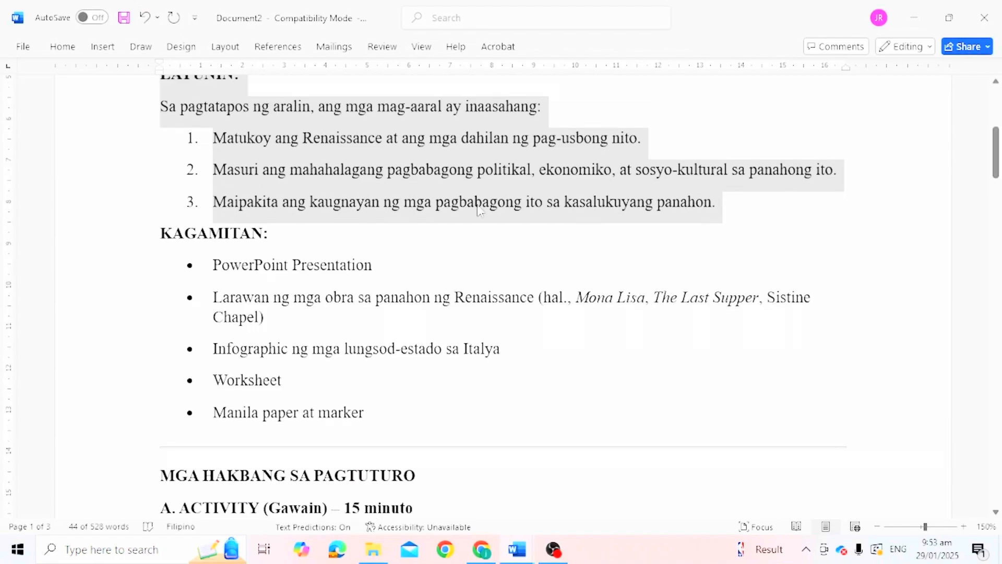
left_click_drag(152, 233, 286, 238)
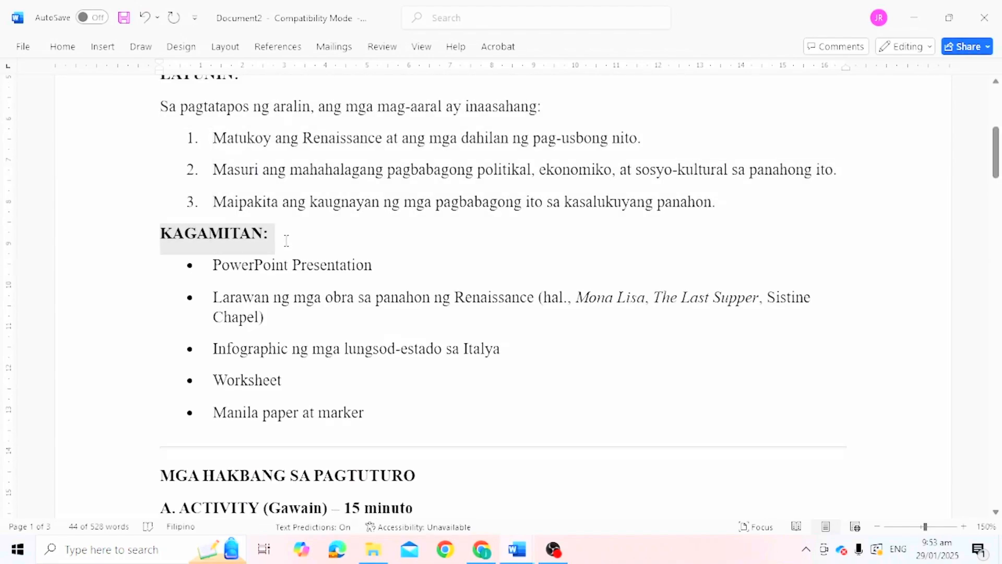
left_click_drag(995, 162, 998, 204)
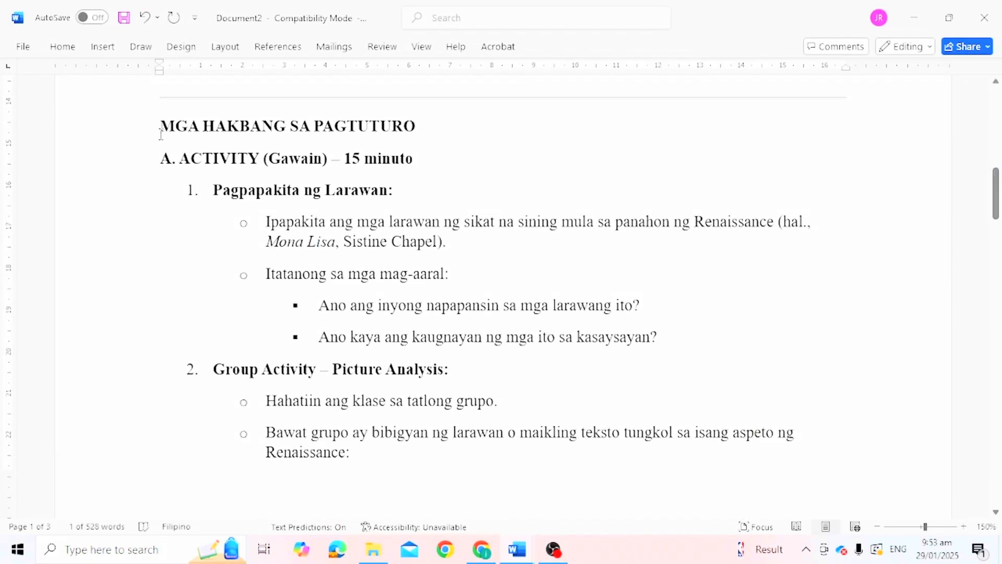
left_click_drag(161, 134, 708, 340)
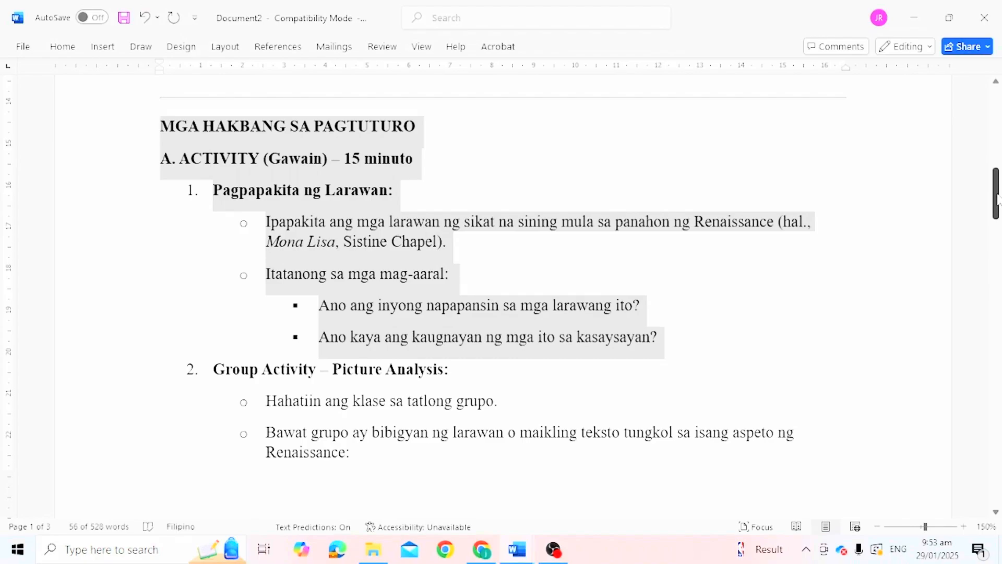
left_click_drag(997, 200, 998, 218)
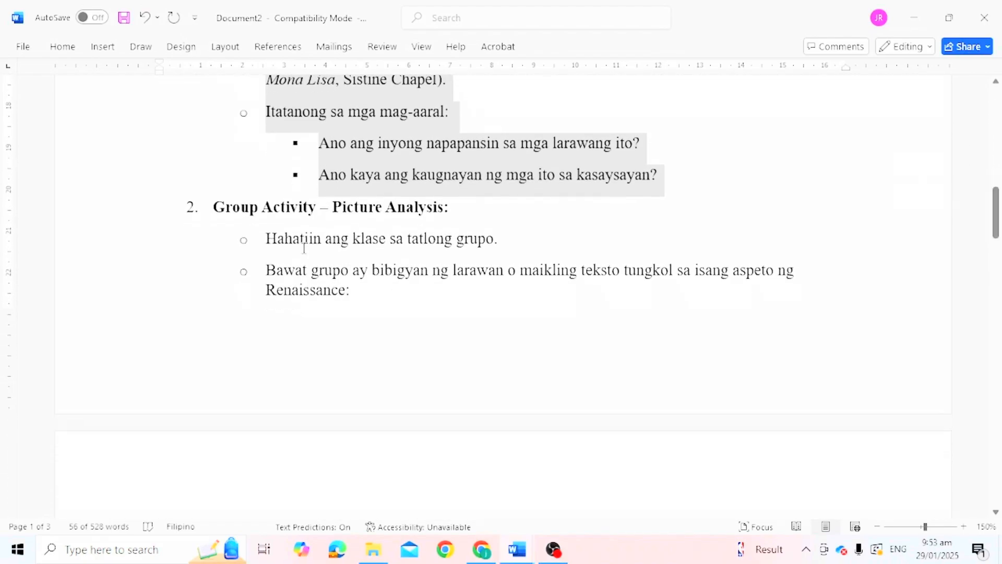
left_click_drag(215, 204, 678, 254)
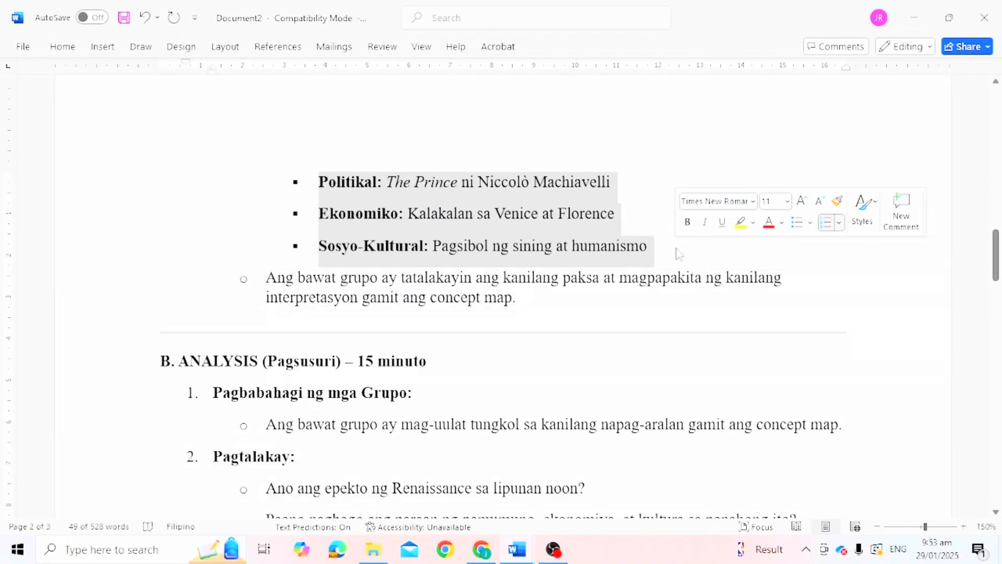
- Insert unbulleted blank lines before "Group Activity – Picture Analysis" to push that item onto the next page
left_click_drag(996, 272, 997, 236)
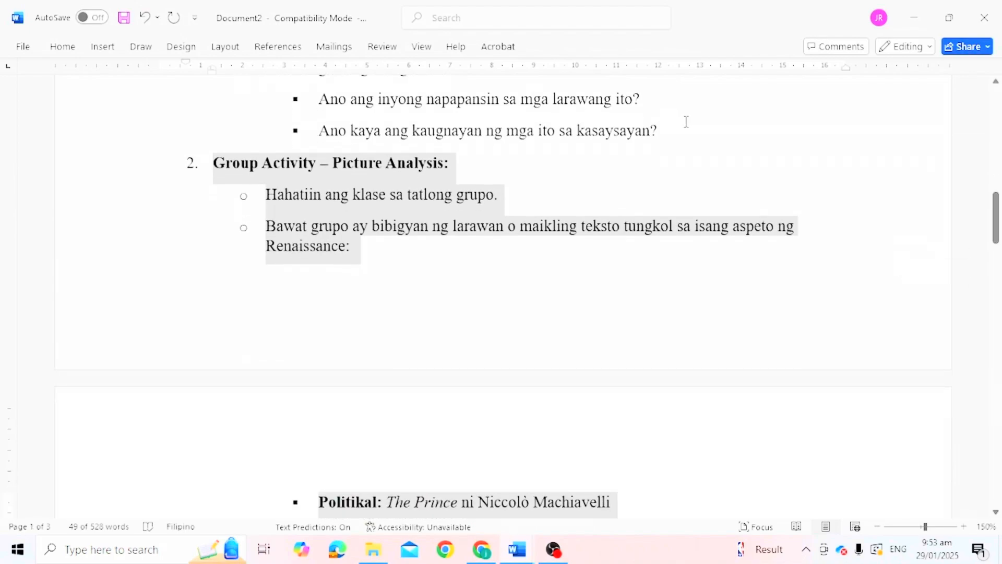
left_click(687, 122)
key("Return")
key("BackSpace")
key("BackSpace")
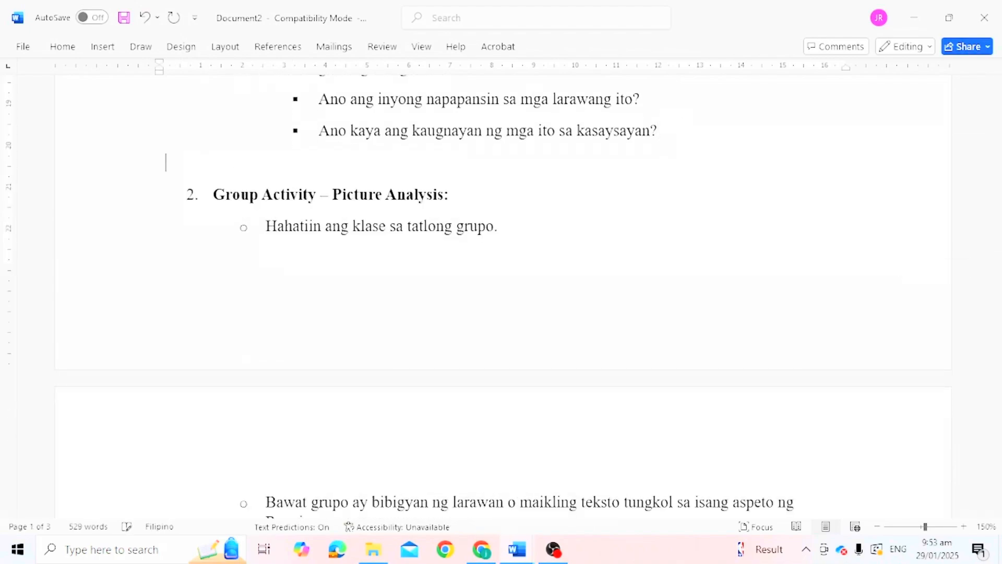
key("Return")
key("Return")
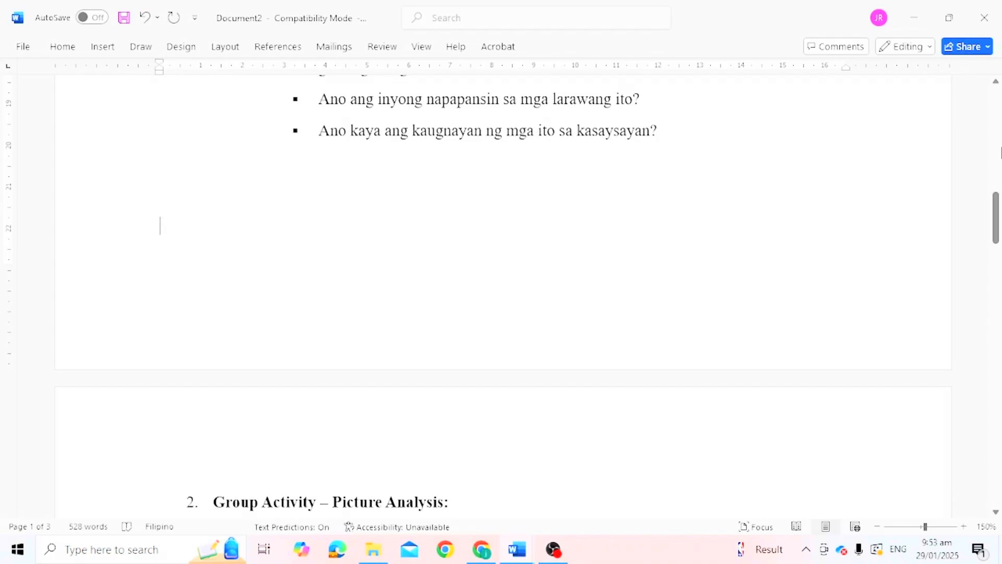
- Add a "Prepared by:" line below the TAKDANG-ARALIN section at the end of the lesson plan
left_click_drag(1000, 209, 999, 283)
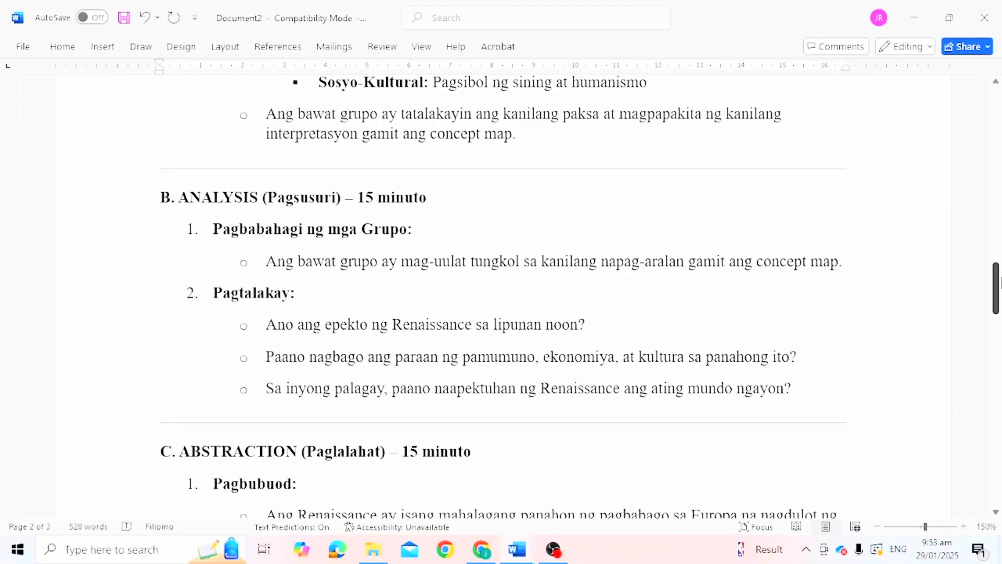
left_click_drag(1000, 283, 996, 399)
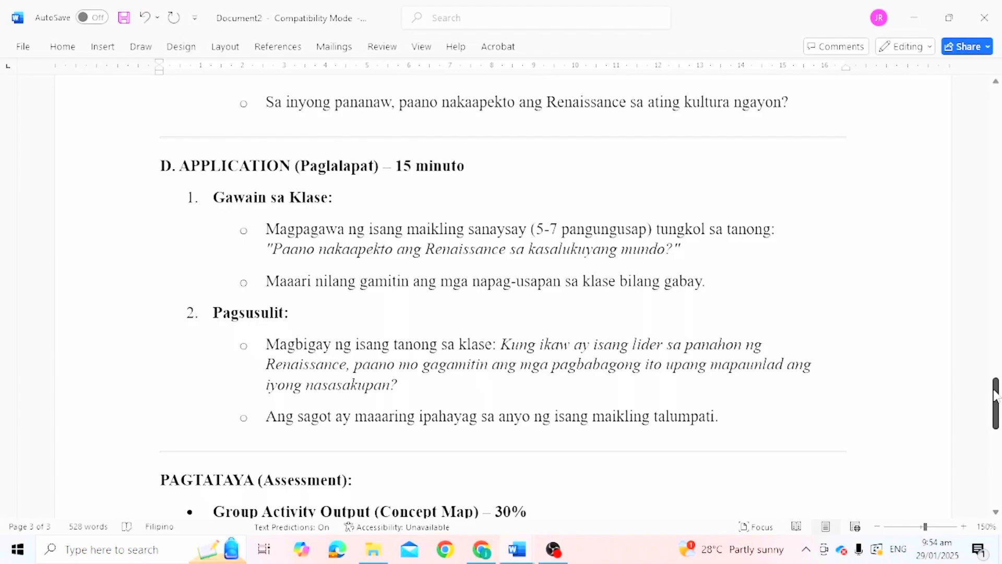
left_click_drag(995, 395, 998, 435)
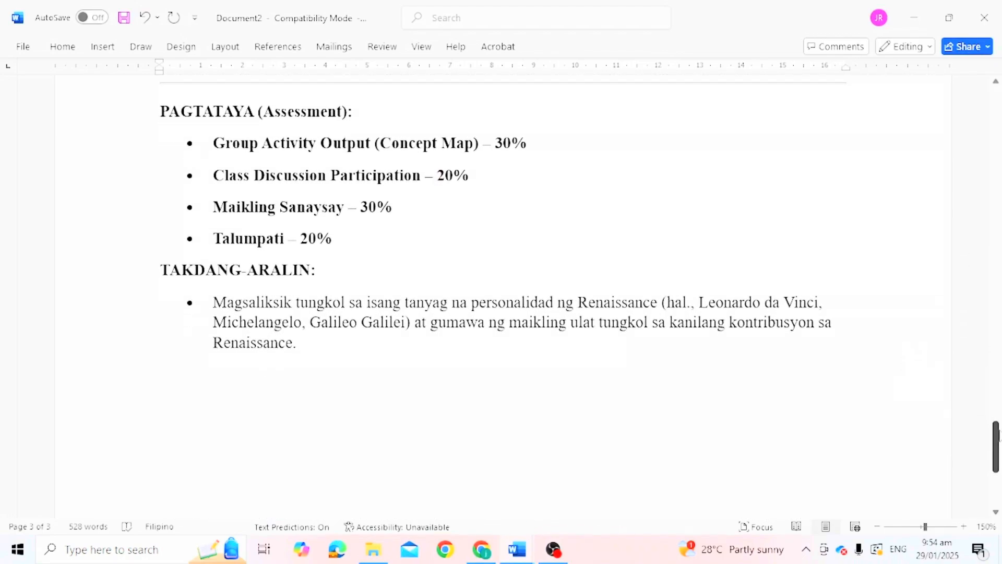
scroll(415, 335, "down", 5)
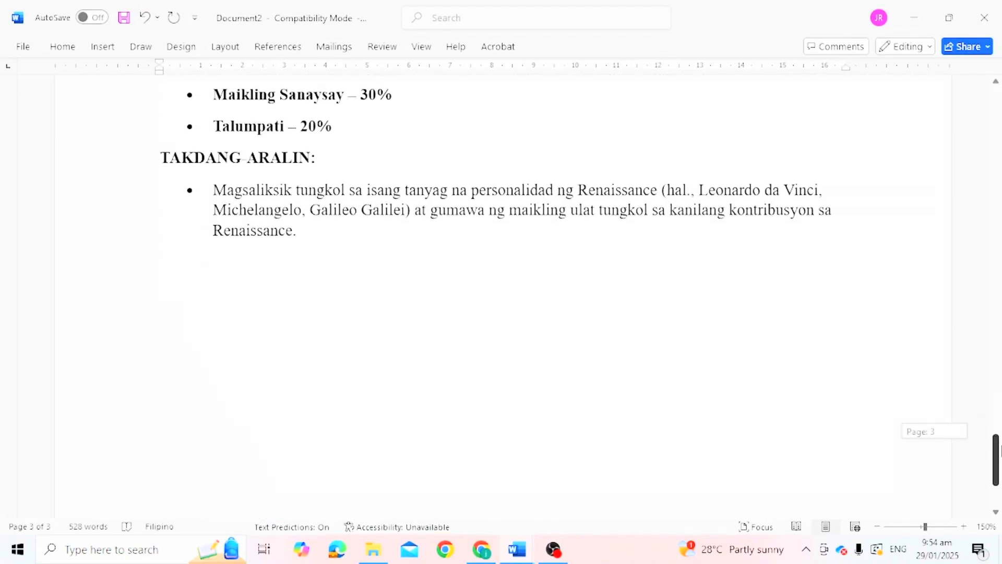
left_click(204, 254)
key("Return")
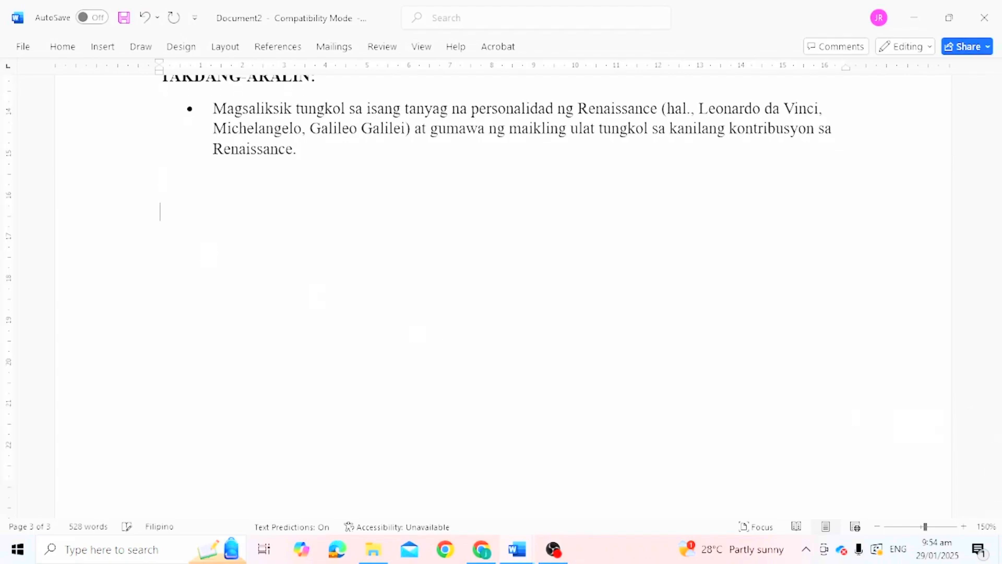
type("prepared by:")
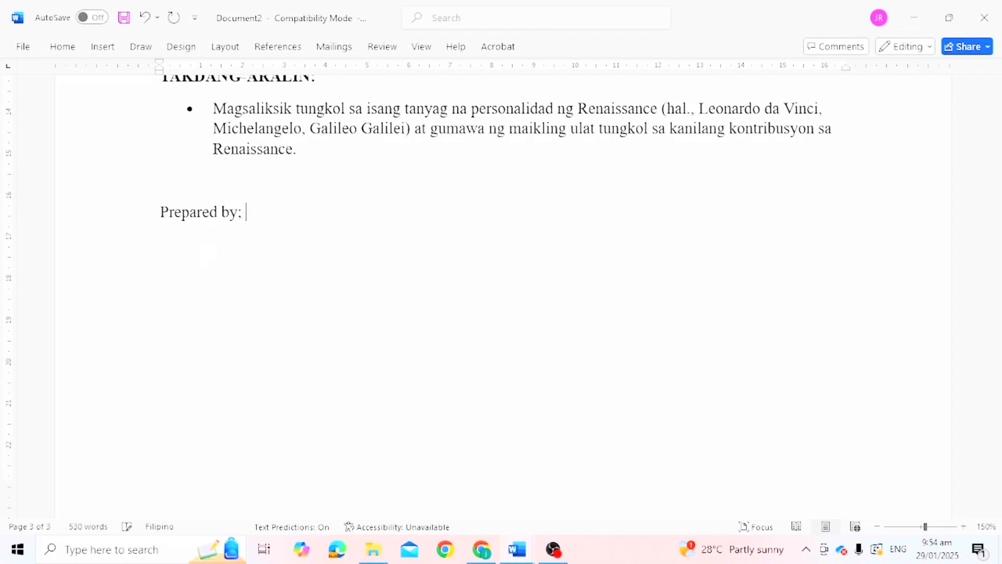
key("BackSpace")
type(":")
key("Return")
- Enter the preparer's full name in capitals under "Prepared by:", with the position "TEACHER 1" on the following line
type("jU")
key("BackSpace")
key("BackSpace")
type("JUAN DELA CRE")
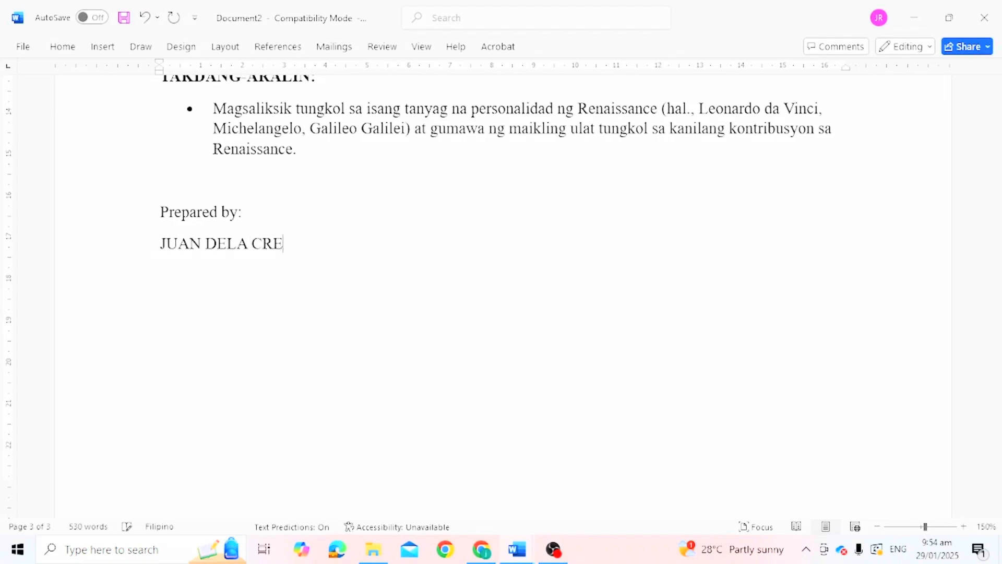
key("BackSpace")
type("UZ")
key("Return")
type("TEACHER ")
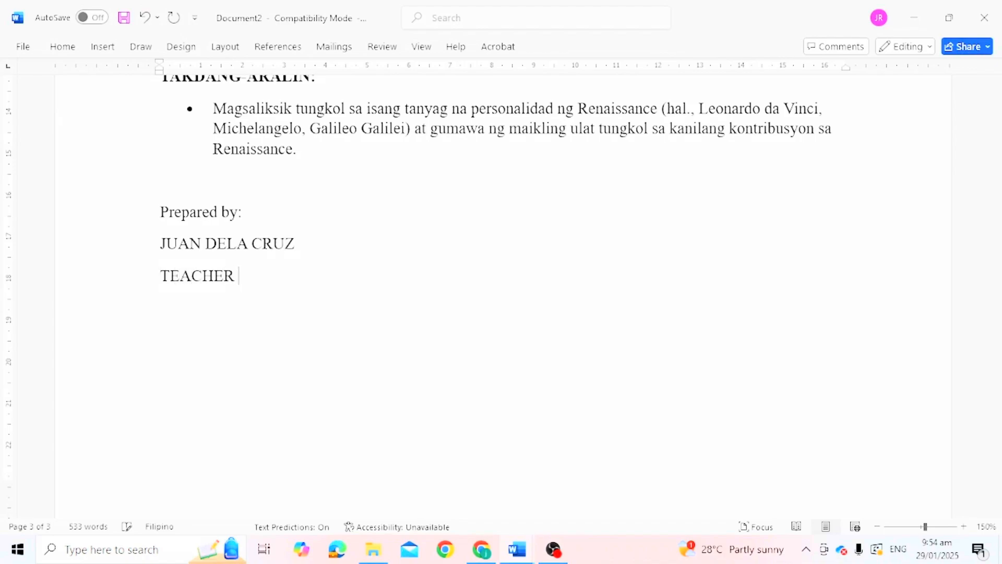
type("1")
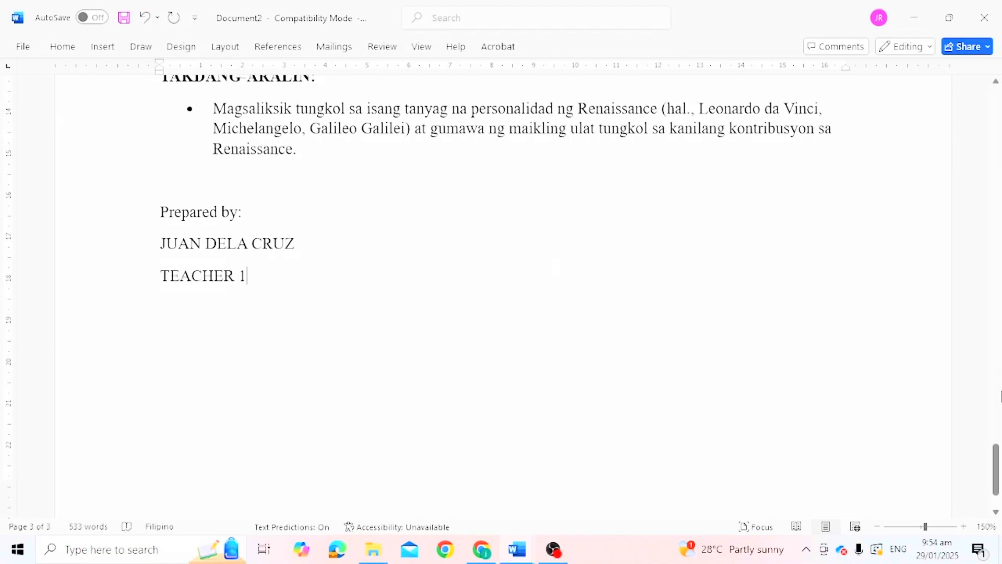